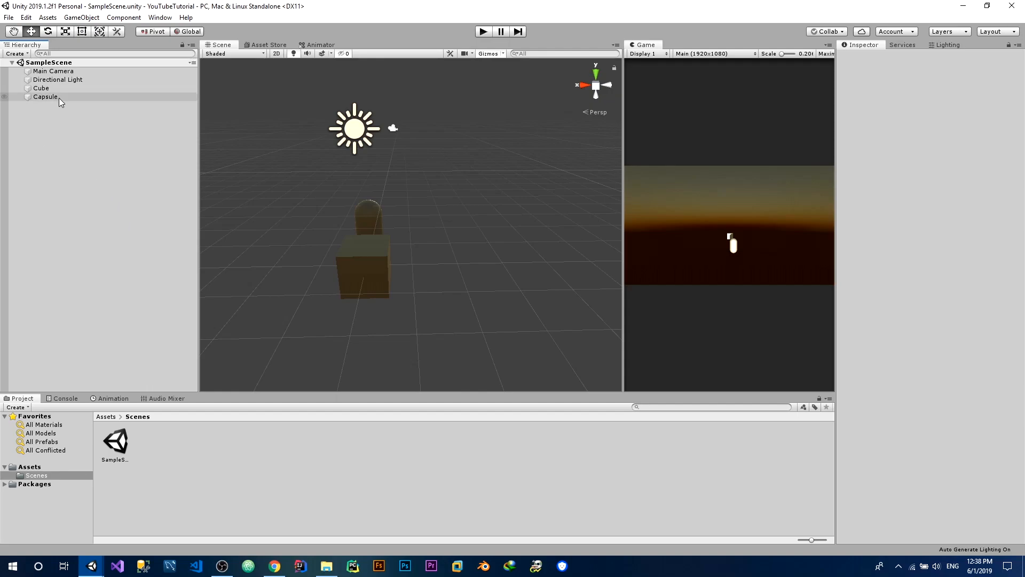
# Add a UI Text object to the scene hierarchy and save the scene
pyautogui.rightClick(87, 198)
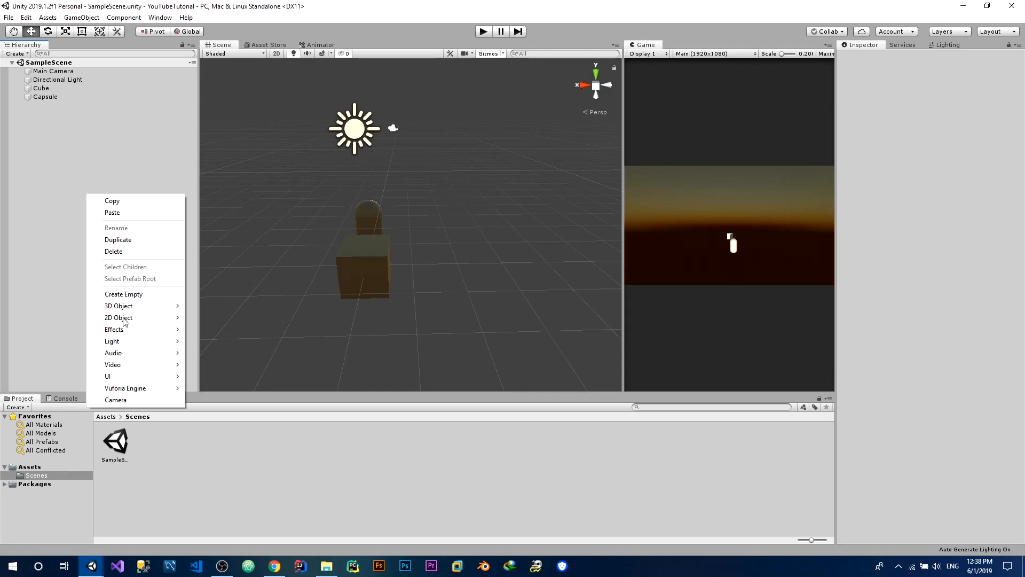
pyautogui.moveTo(120, 379)
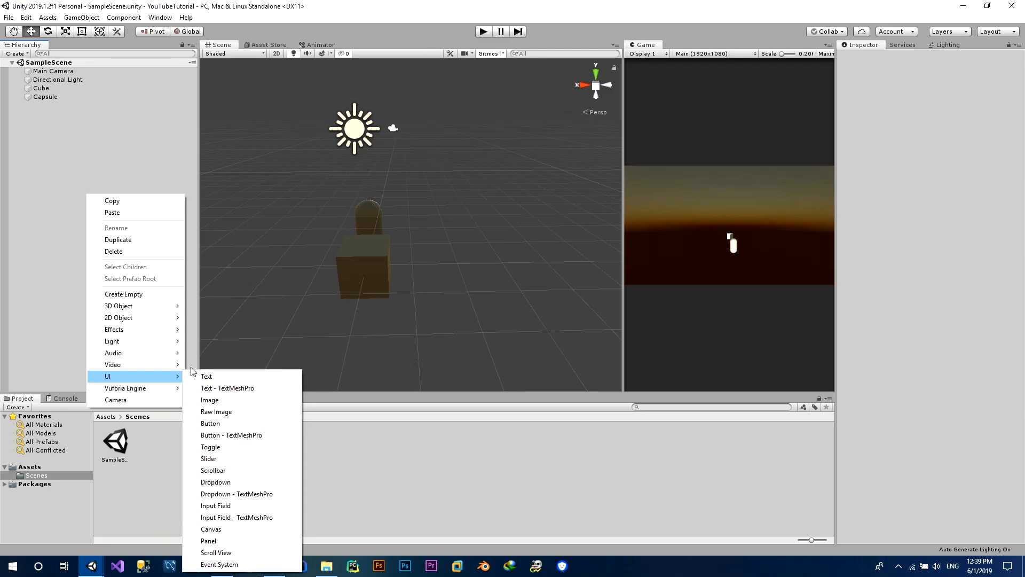
pyautogui.moveTo(160, 379)
pyautogui.click(197, 379)
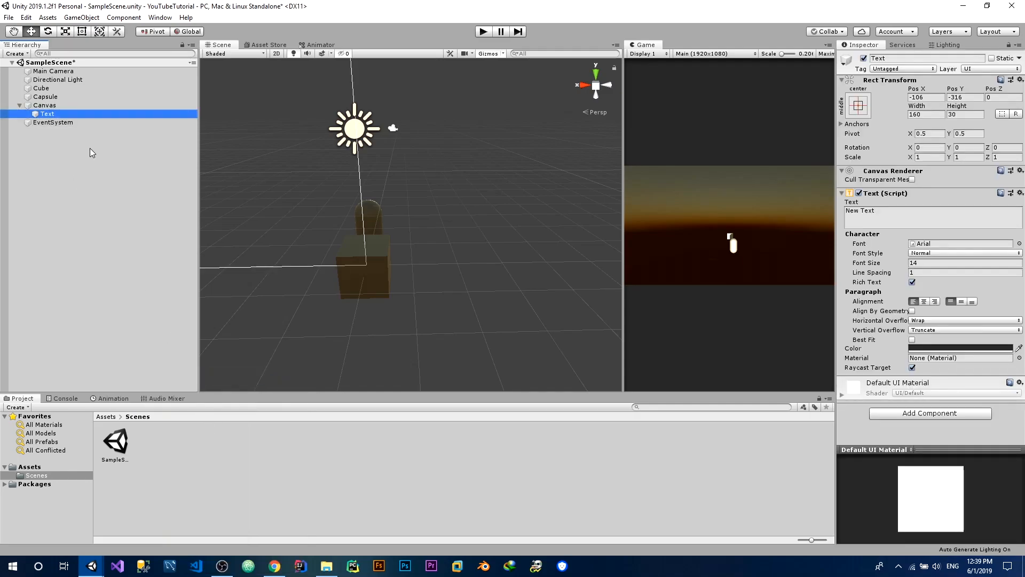
pyautogui.hotkey('ctrl', 's')
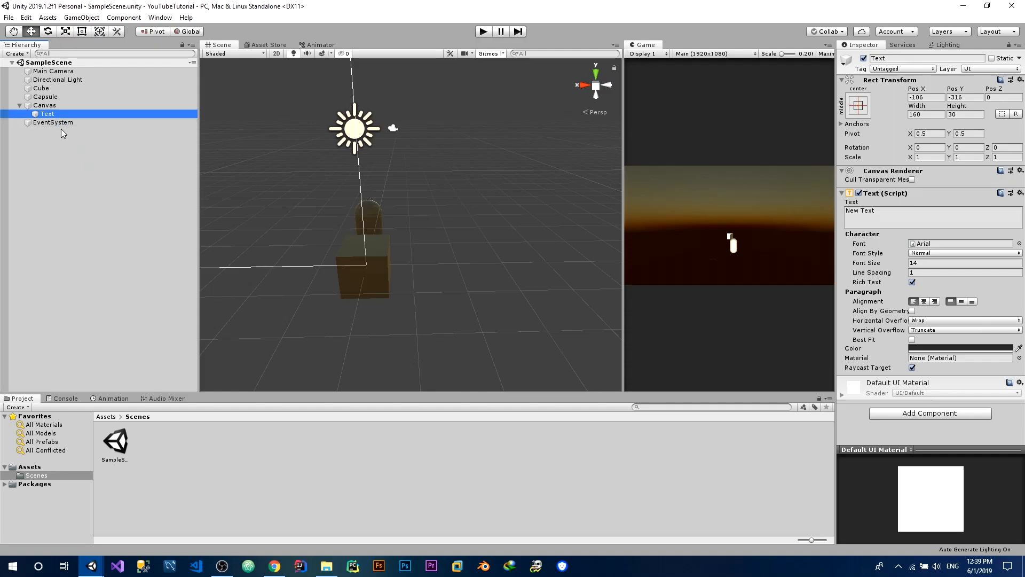
# Examine the components of the Canvas, the EventSystem and the Text object
pyautogui.click(45, 105)
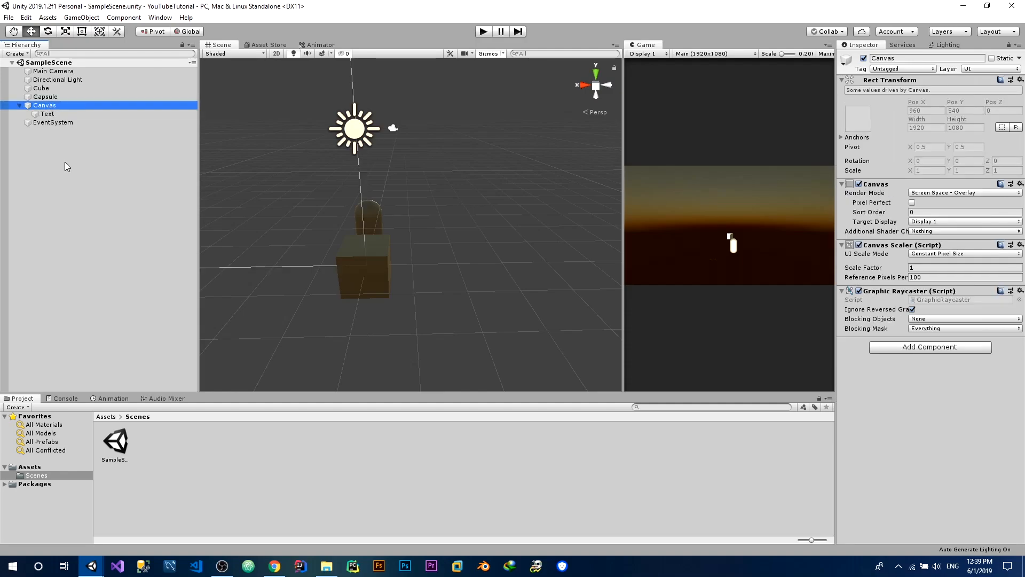
pyautogui.click(38, 123)
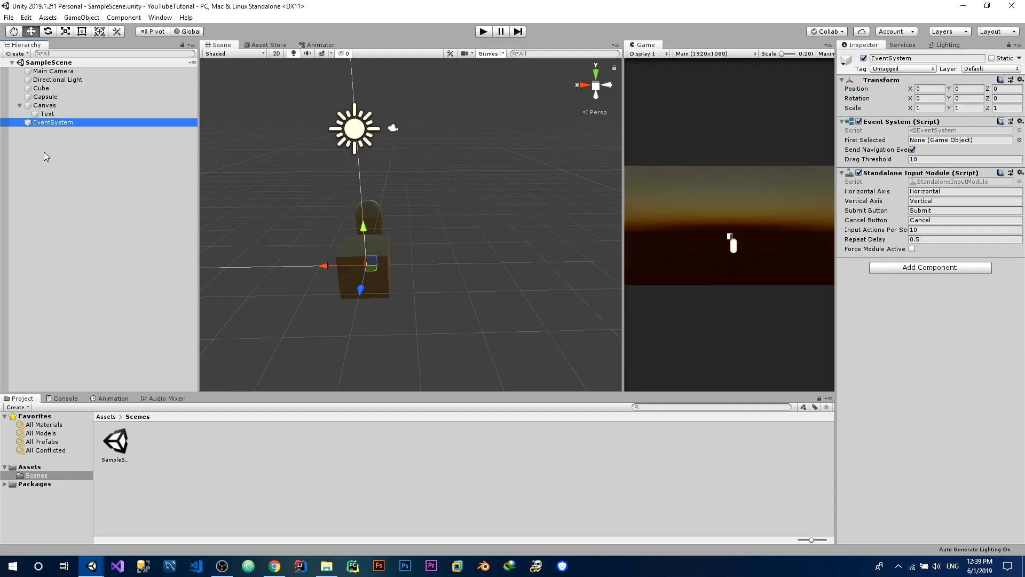
pyautogui.click(44, 107)
pyautogui.click(46, 122)
pyautogui.click(44, 106)
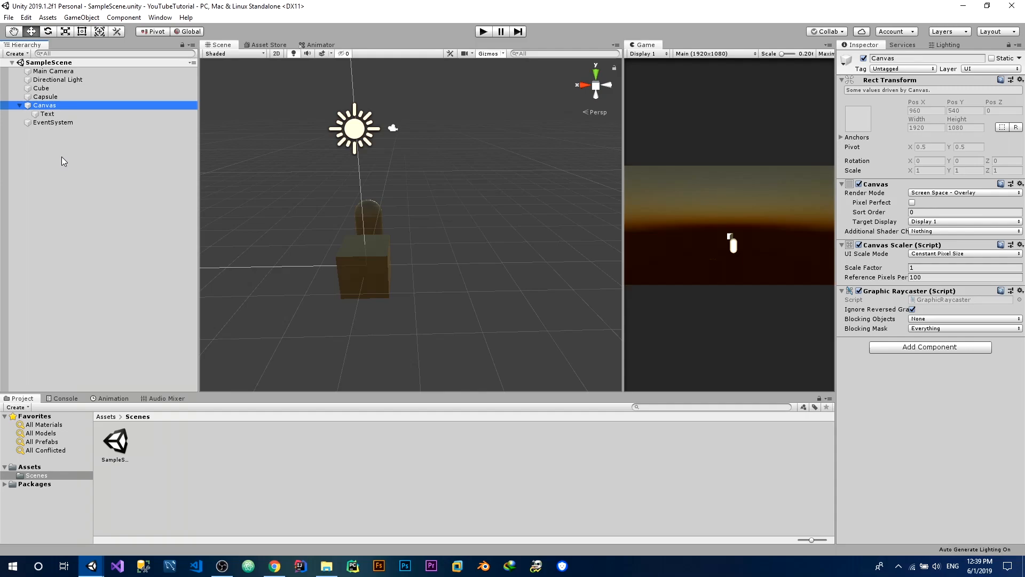
pyautogui.click(53, 124)
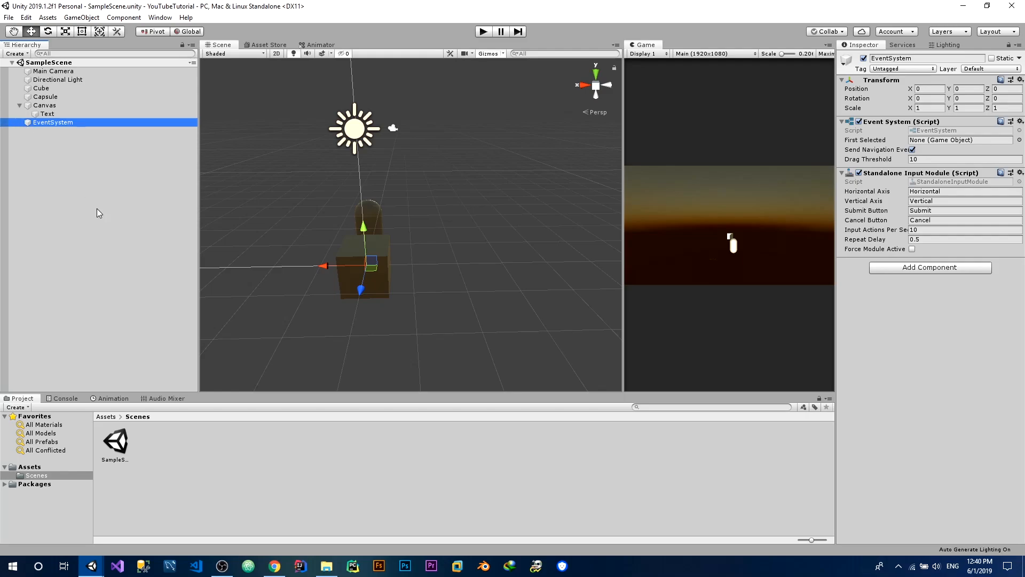
pyautogui.click(70, 116)
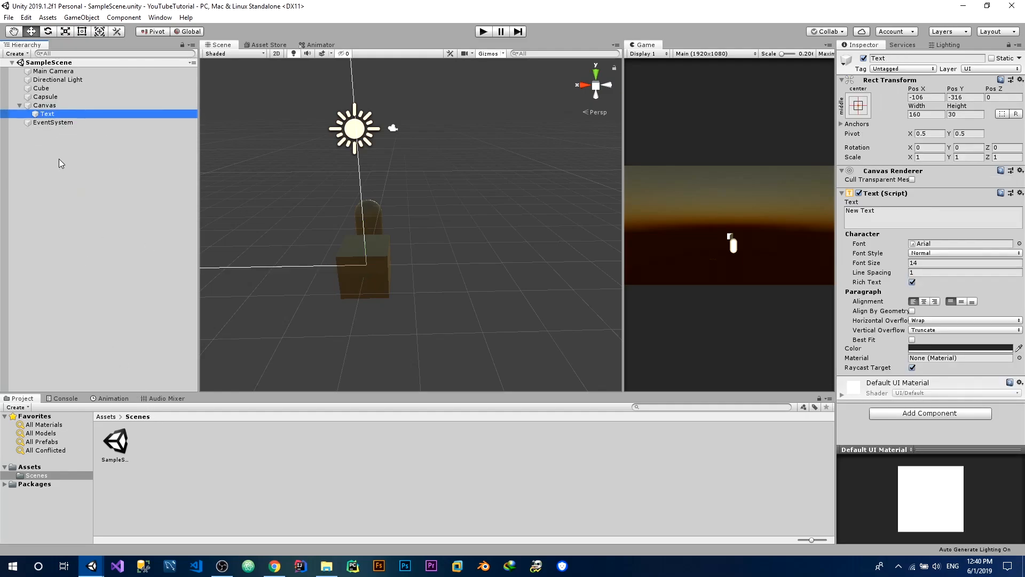
# Focus the Scene view on the Text object and examine it from the front, with the canvas outline around it
pyautogui.doubleClick(45, 114)
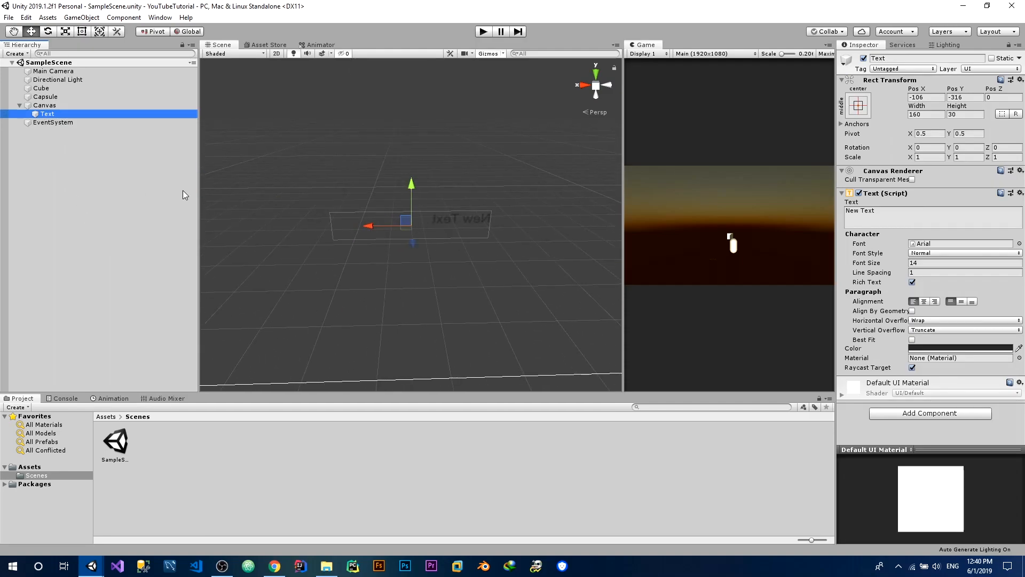
pyautogui.scroll(2, 343, 150)
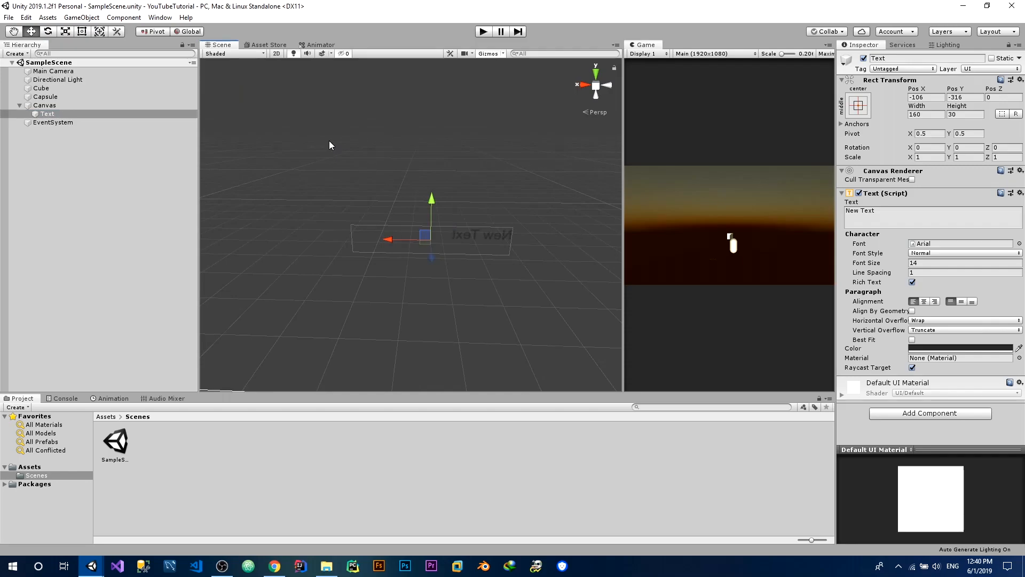
pyautogui.scroll(3, 329, 141)
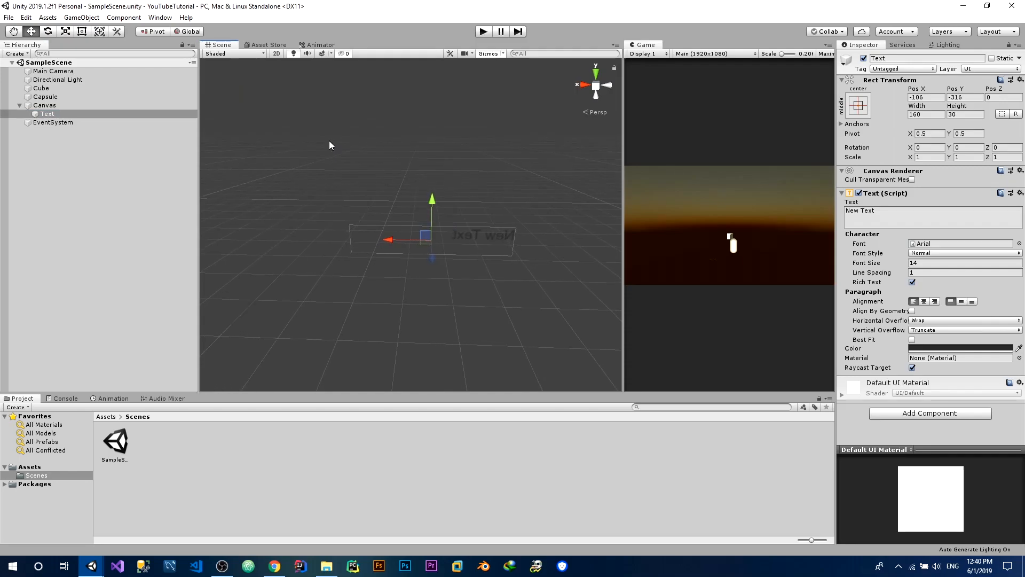
pyautogui.scroll(3, 329, 140)
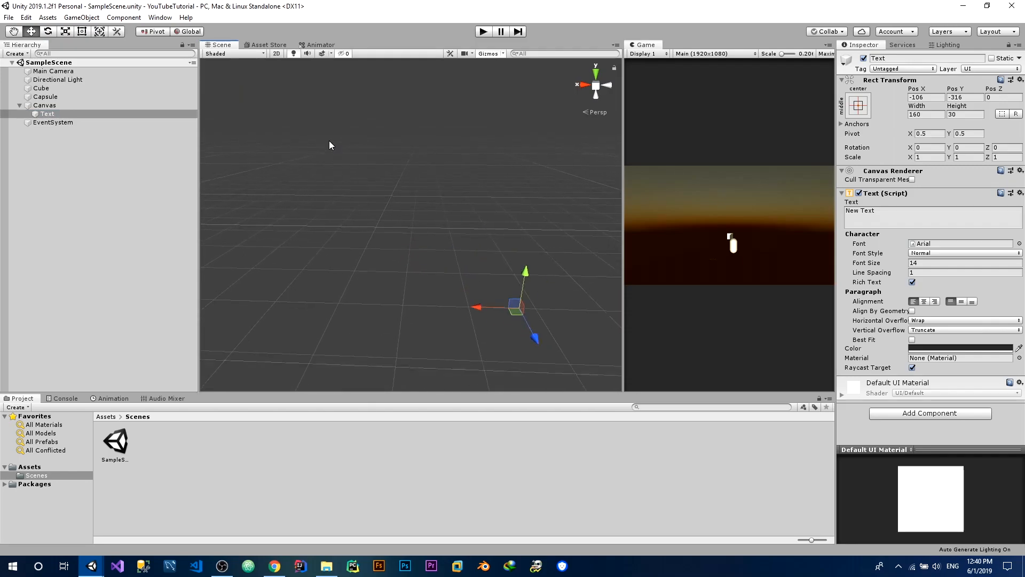
pyautogui.scroll(2, 492, 177)
pyautogui.keyDown('alt'); pyautogui.moveTo(491, 177); pyautogui.dragTo(399, 110); pyautogui.keyUp('alt')
pyautogui.press('Down')
pyautogui.press('Left')
pyautogui.press('Down')
pyautogui.press('Down')
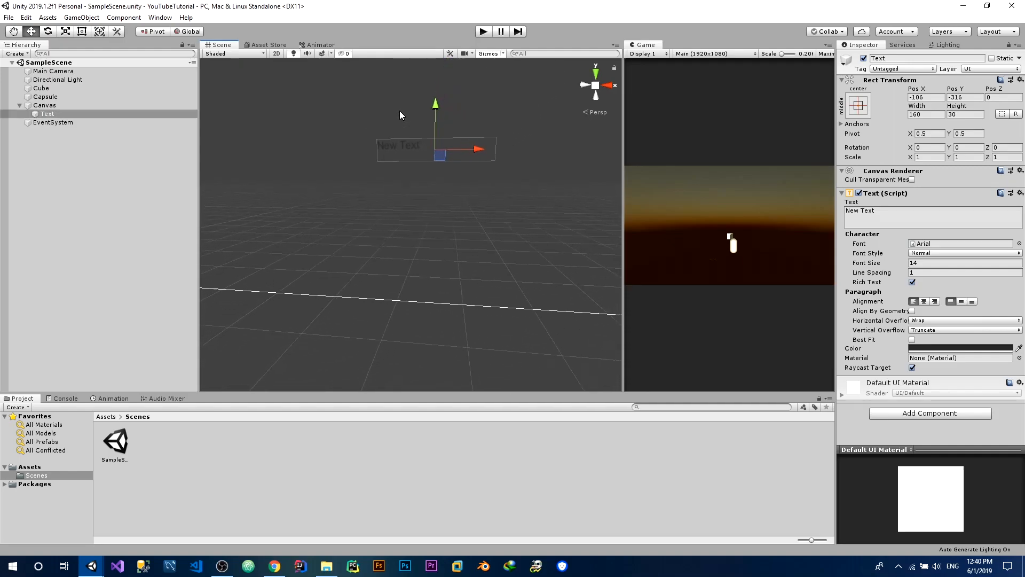
pyautogui.press('Down')
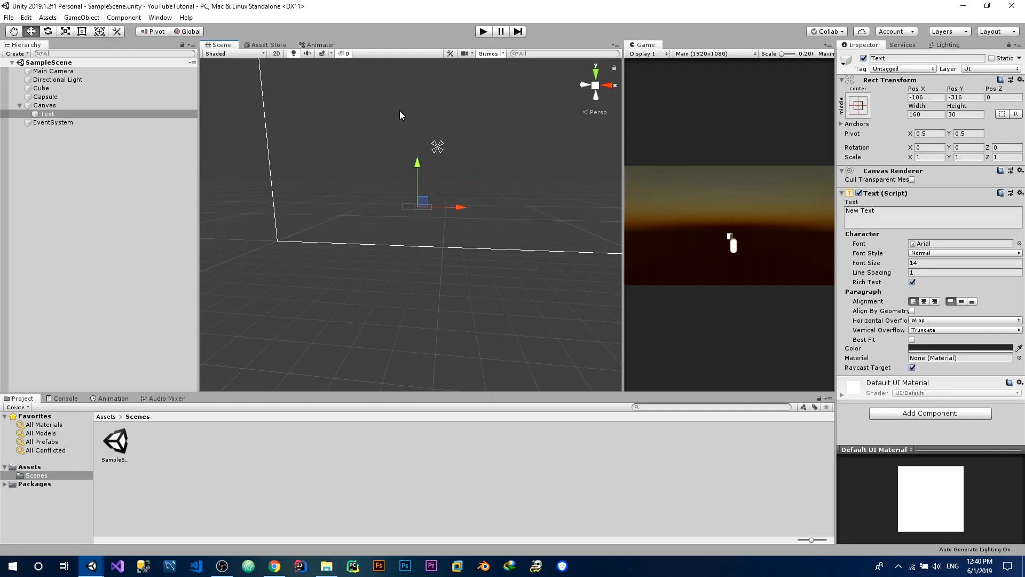
# Dock the Game view in the same group as the Scene view, and bring the Scene view back to the front
pyautogui.moveTo(643, 45); pyautogui.dragTo(275, 47)
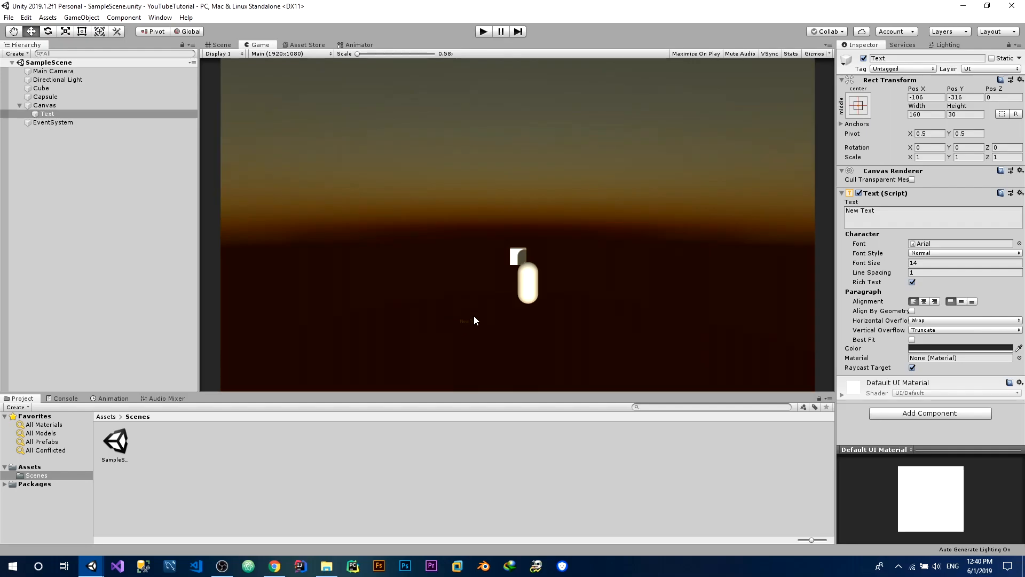
pyautogui.click(219, 46)
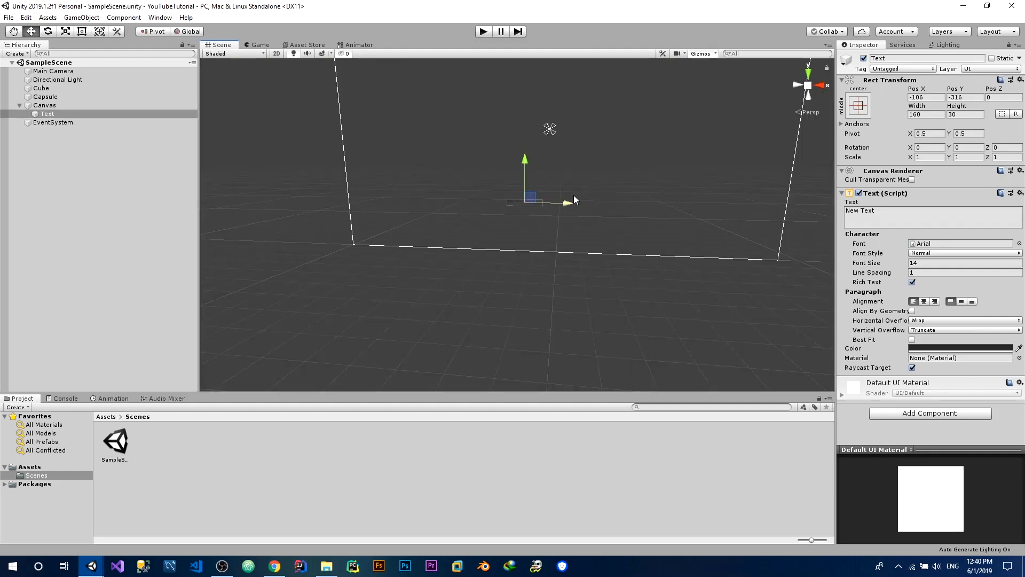
pyautogui.keyDown('alt'); pyautogui.moveTo(574, 196); pyautogui.dragTo(600, 162); pyautogui.keyUp('alt')
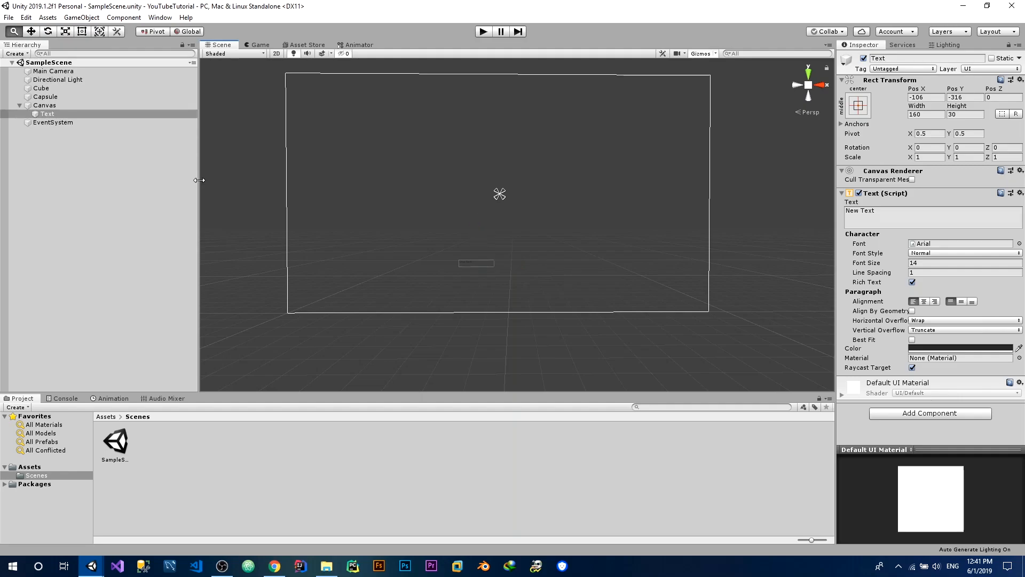
# Move the Text object with the Rect tool to the centre of the canvas, at position 0, 0
pyautogui.press('e')
pyautogui.press('r')
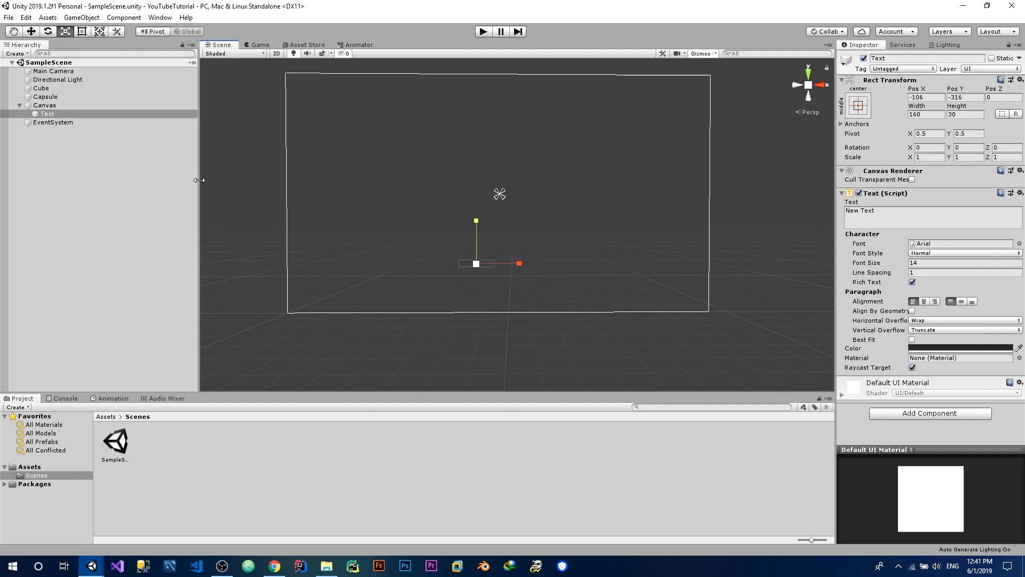
pyautogui.press('t')
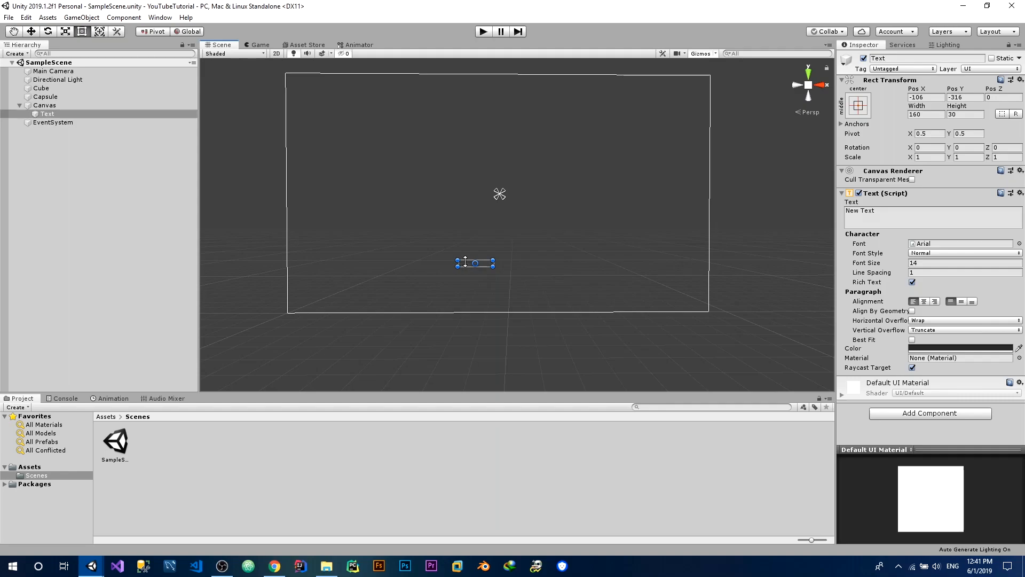
pyautogui.moveTo(465, 263); pyautogui.dragTo(486, 198)
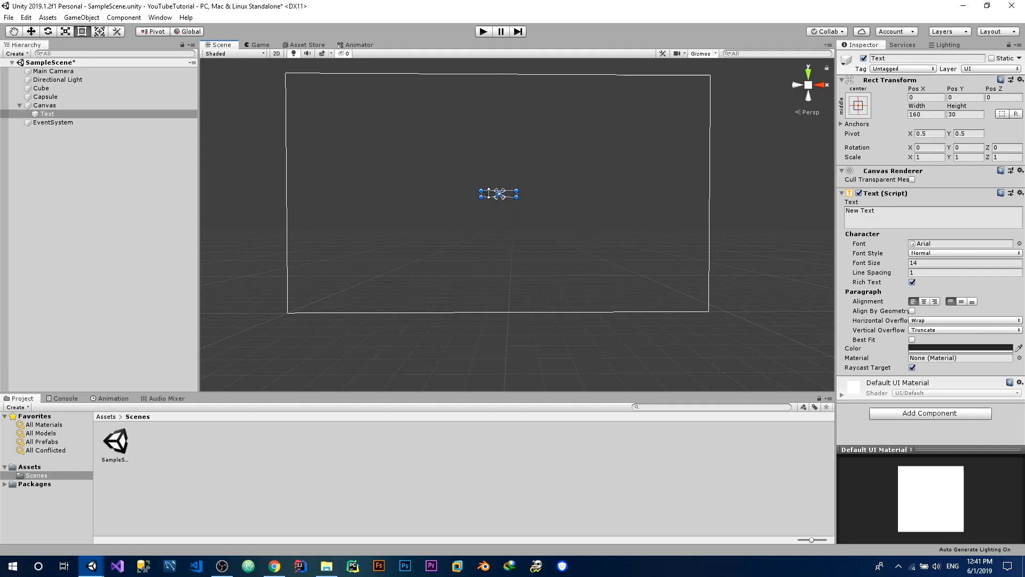
pyautogui.moveTo(490, 201)
pyautogui.mouseDown()
pyautogui.moveTo(466, 204)
pyautogui.moveTo(453, 235)
pyautogui.moveTo(431, 249)
pyautogui.moveTo(365, 273)
pyautogui.moveTo(442, 239)
pyautogui.moveTo(485, 192)
pyautogui.mouseUp()
# Try to shift the Text object upward with the Move tool, and undo the shift
pyautogui.click(35, 33)
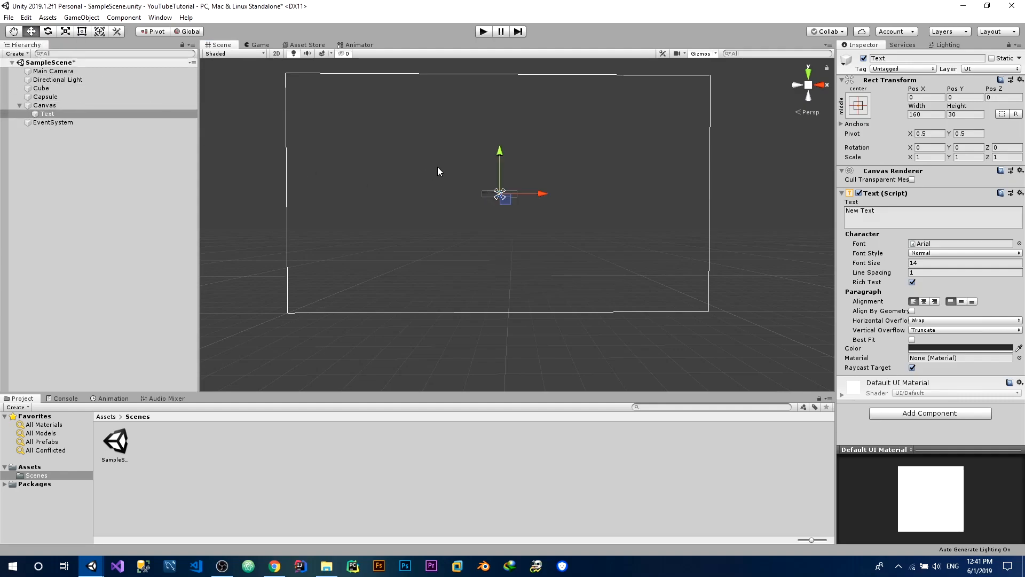
pyautogui.moveTo(502, 158); pyautogui.dragTo(494, 132)
pyautogui.hotkey('ctrl', 'z')
# Try to widen the Text rectangle on both sides with the Rect tool, and undo both resizes
pyautogui.press('t')
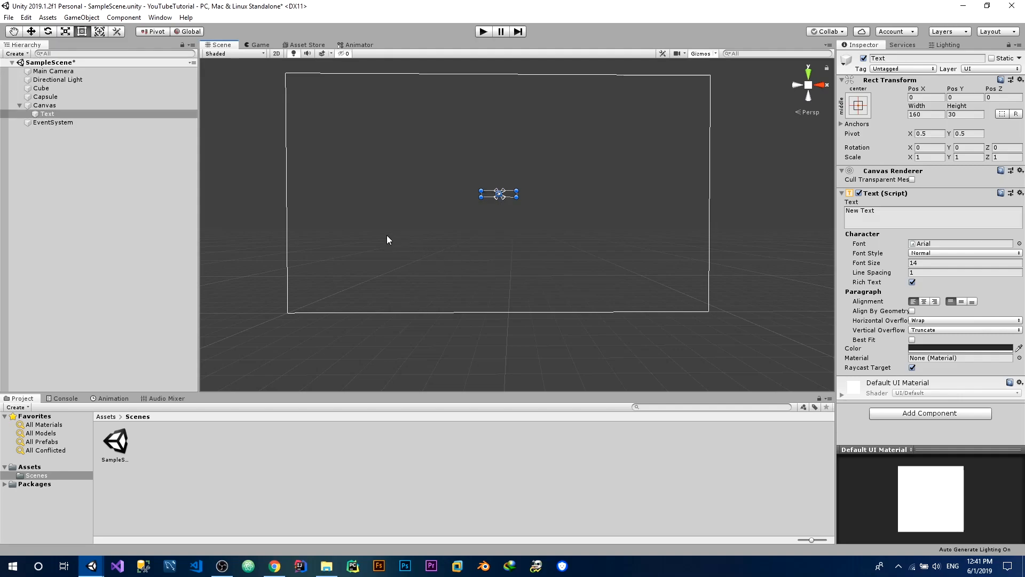
pyautogui.moveTo(480, 193); pyautogui.dragTo(380, 194)
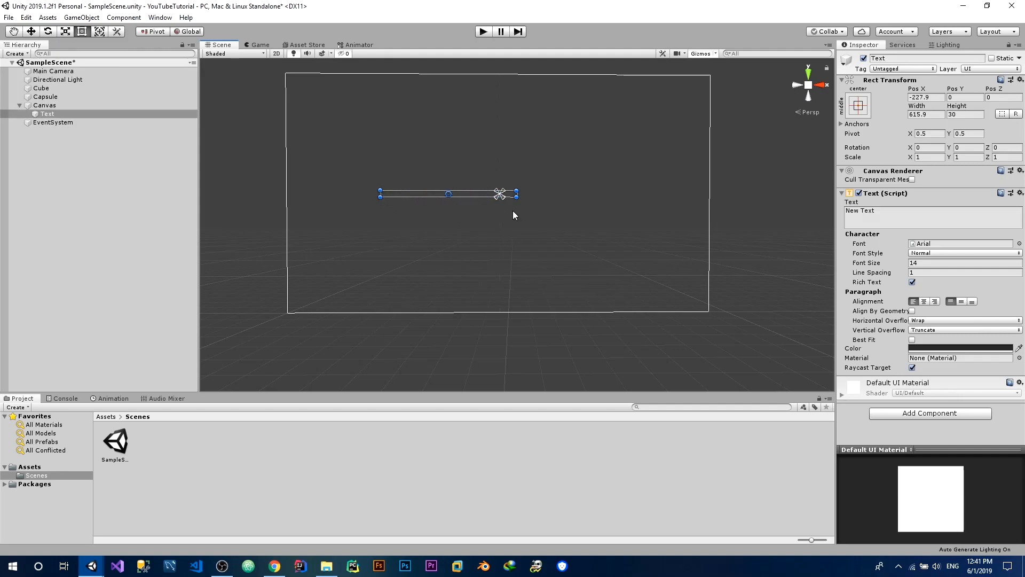
pyautogui.moveTo(526, 190); pyautogui.dragTo(611, 190)
pyautogui.hotkey('ctrl', 'z')
pyautogui.hotkey('ctrl', 'z')
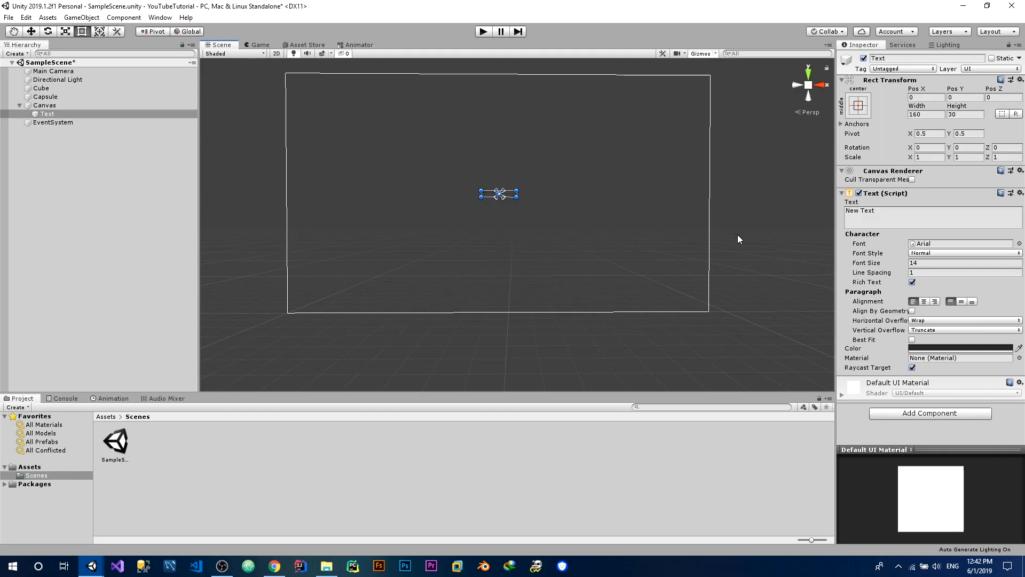
# Replace the Text object's content with "UnityDEV HD"
pyautogui.click(886, 216)
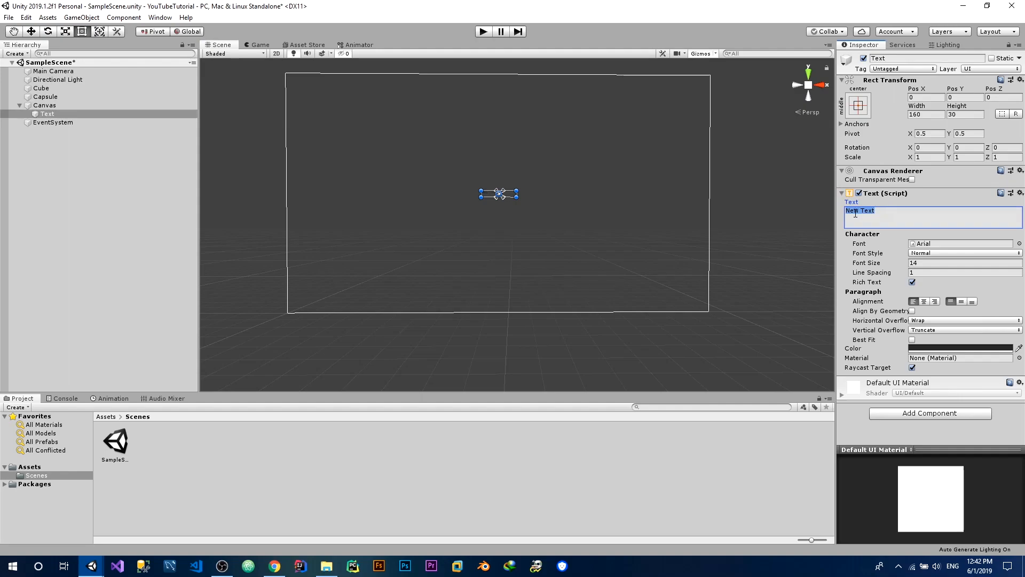
pyautogui.press('BackSpace')
pyautogui.write('UnityDEV HD')
# Set the text's font style to Bold and its font size to 40
pyautogui.click(922, 263)
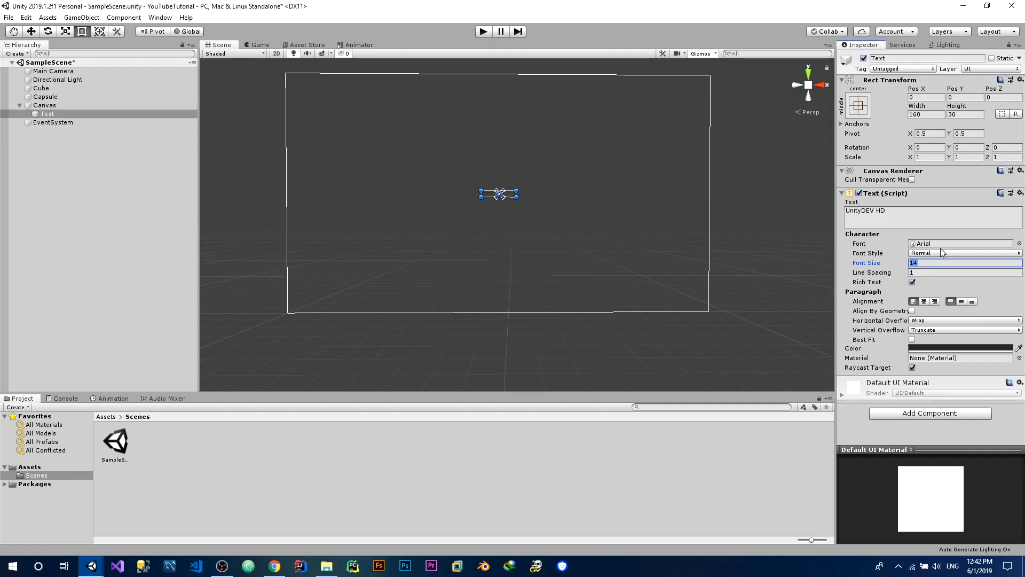
pyautogui.click(933, 253)
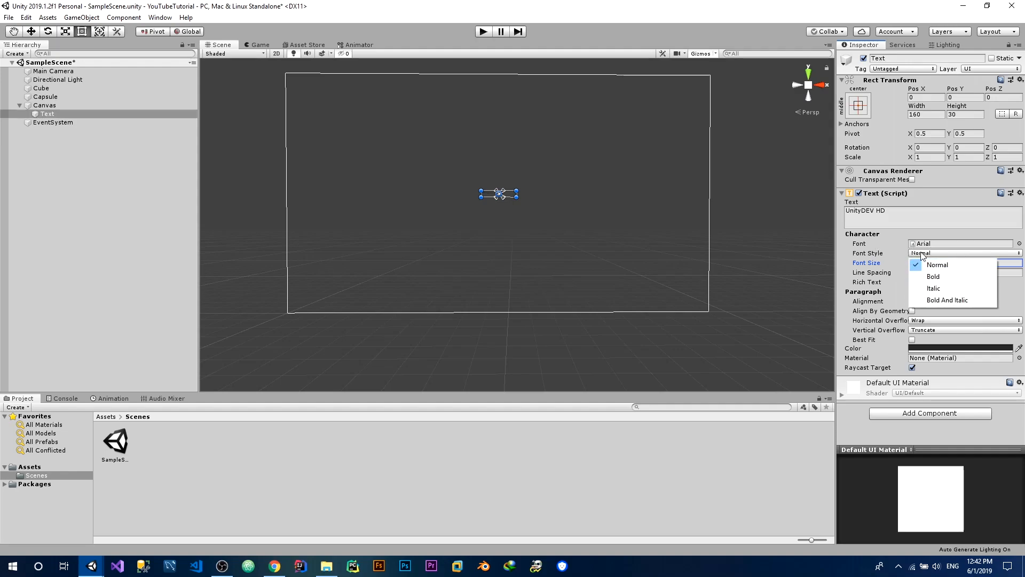
pyautogui.click(947, 274)
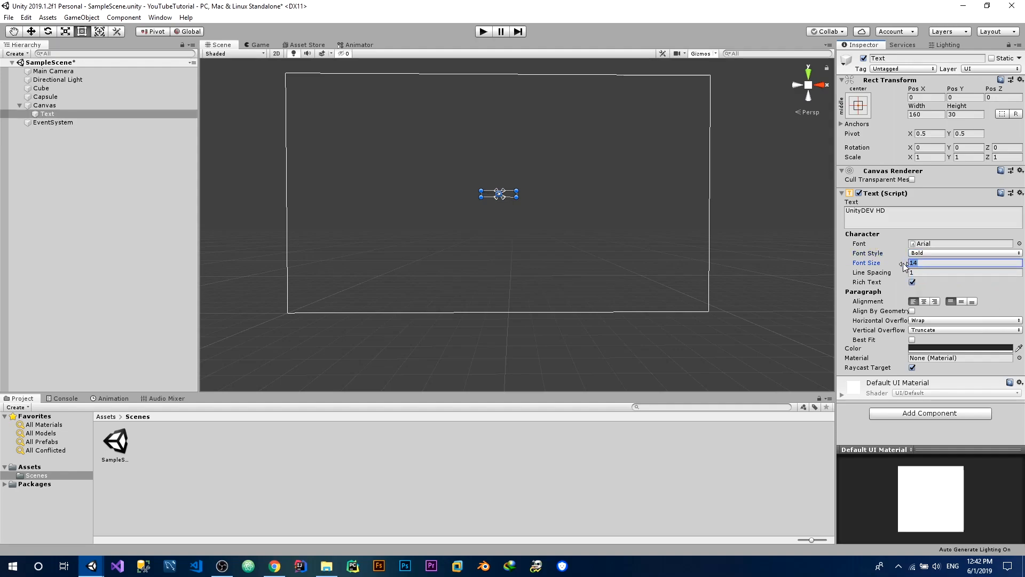
pyautogui.write('40')
# Enlarge the text box around its centre to about 620 by 230, and centre the text horizontally and vertically
pyautogui.moveTo(489, 190); pyautogui.dragTo(466, 198)
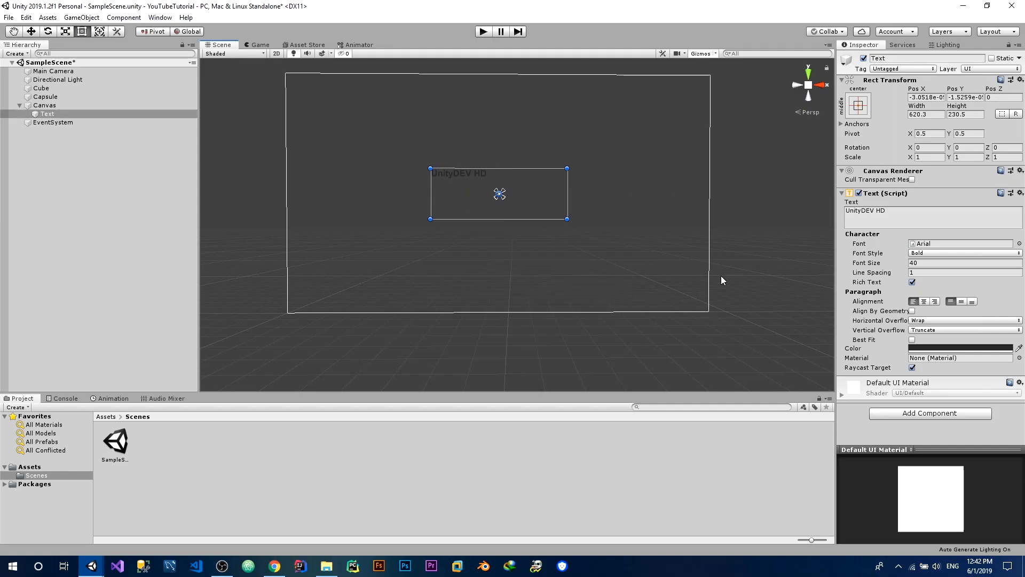
pyautogui.click(923, 301)
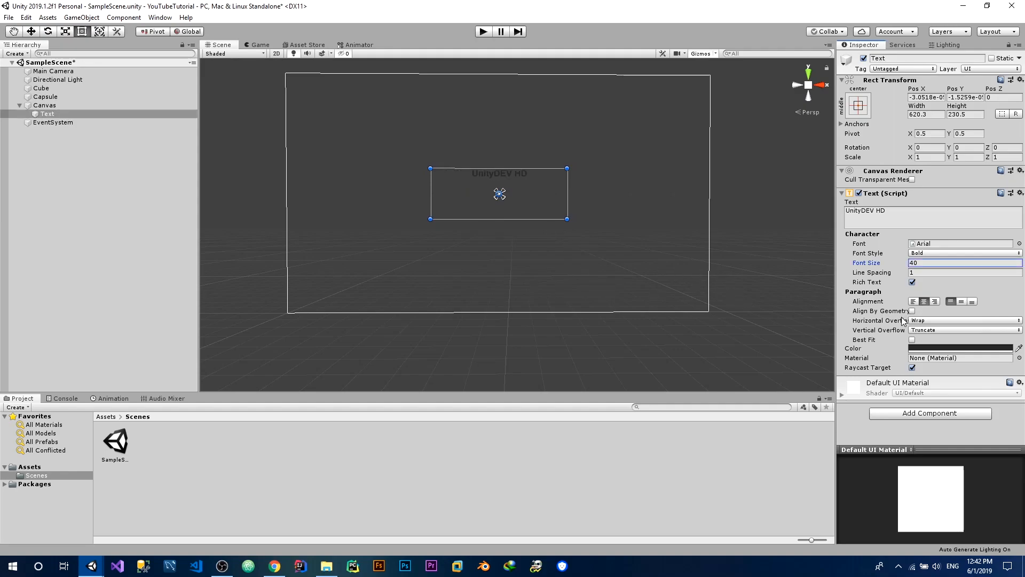
pyautogui.click(961, 301)
# Change the text color to white
pyautogui.click(918, 348)
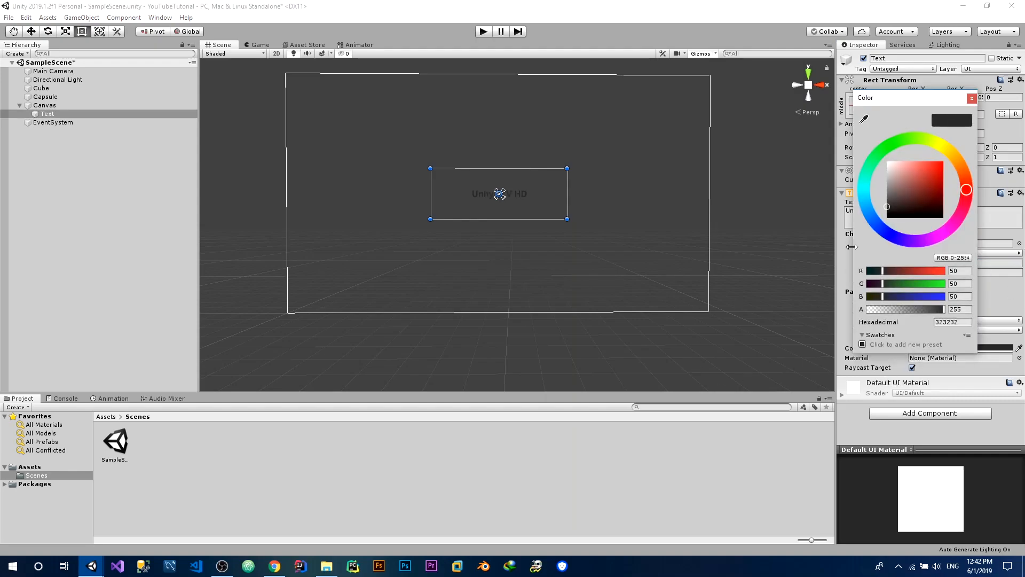
pyautogui.moveTo(891, 199); pyautogui.dragTo(877, 136)
pyautogui.click(971, 98)
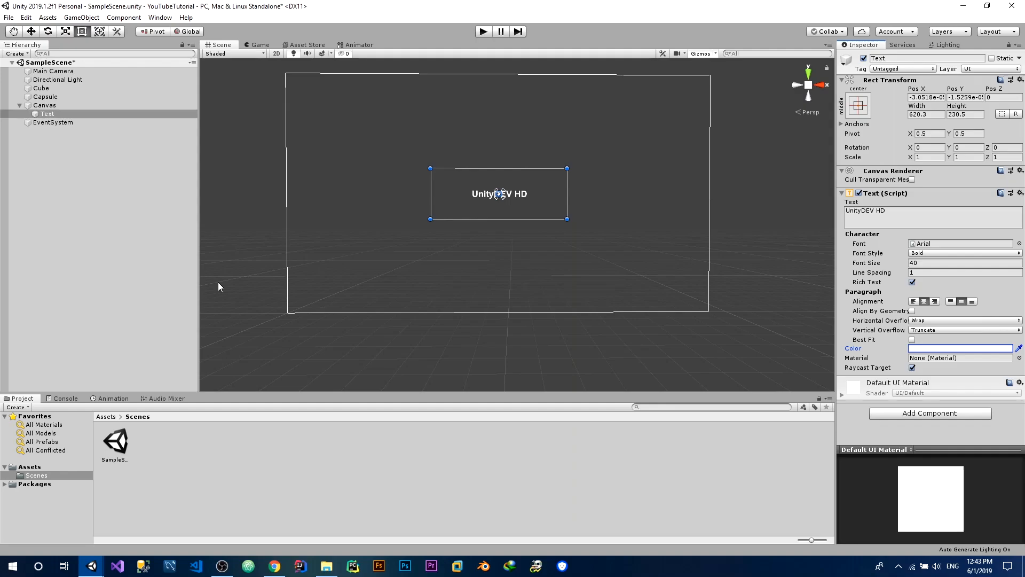
# Add a Text - TextMeshPro element as a child of the Canvas
pyautogui.click(91, 113)
pyautogui.click(72, 102)
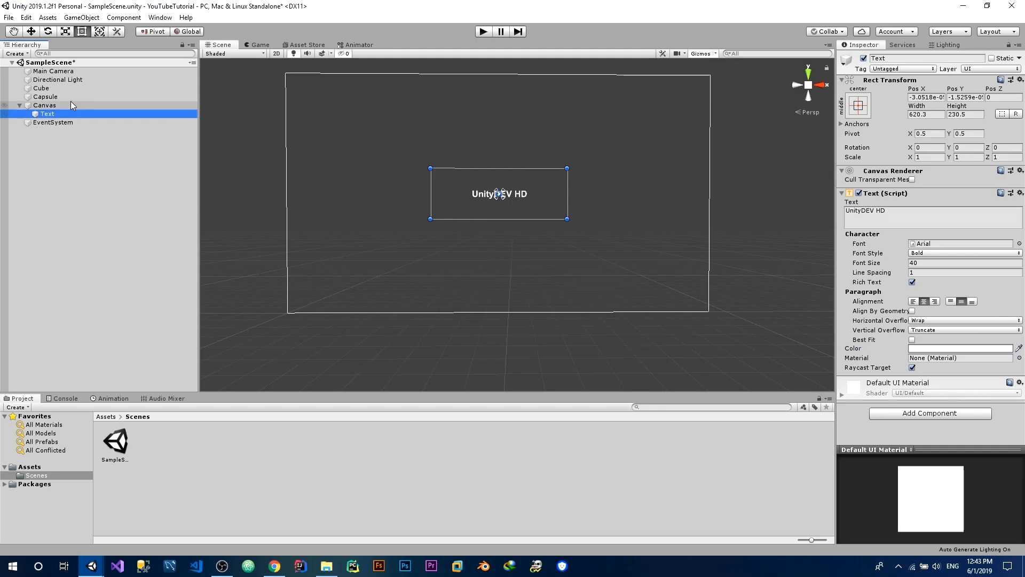
pyautogui.rightClick(70, 101)
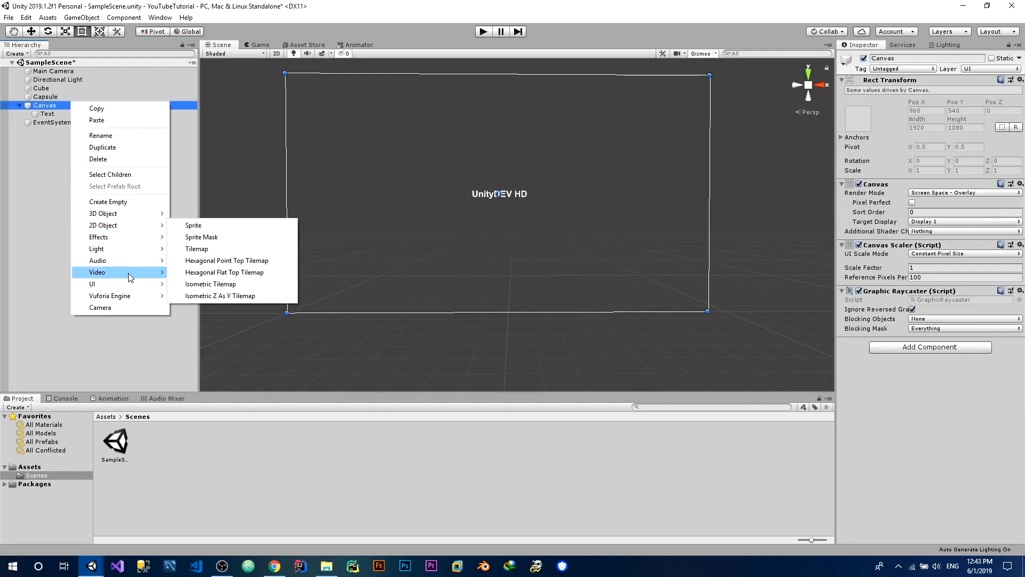
pyautogui.moveTo(127, 284)
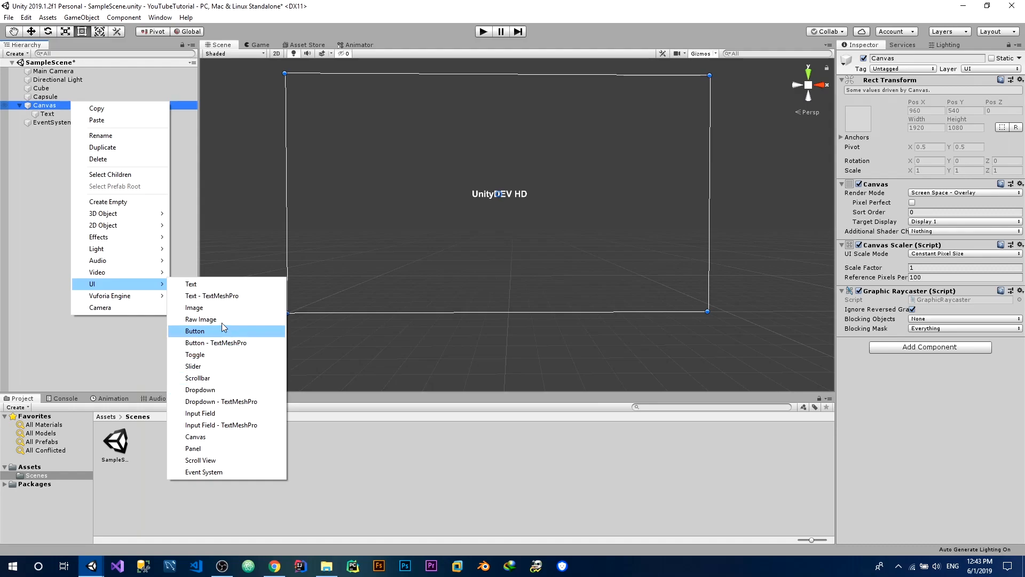
pyautogui.click(213, 295)
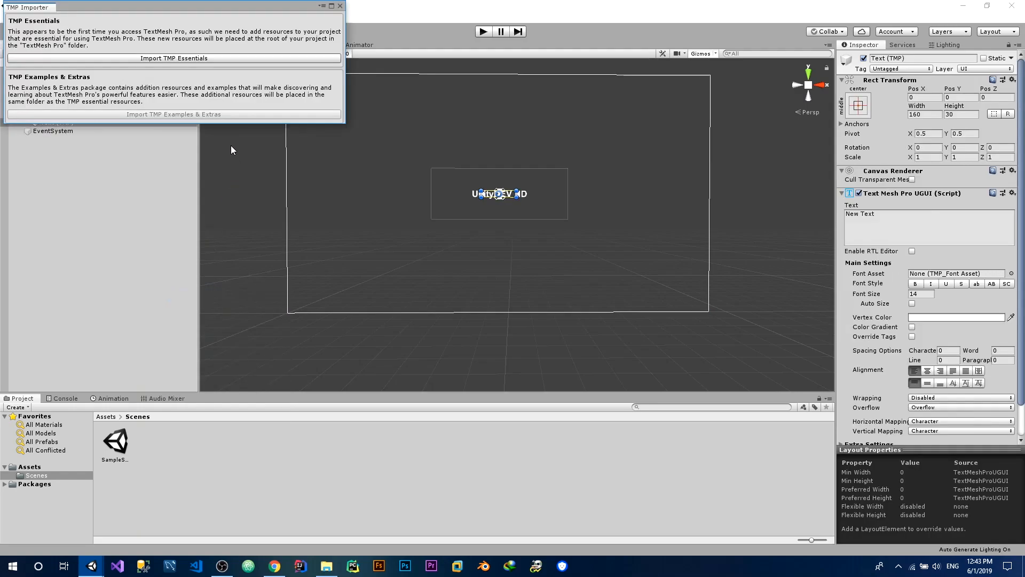
# Import the TMP Essentials into the project and close the TMP Importer
pyautogui.click(178, 58)
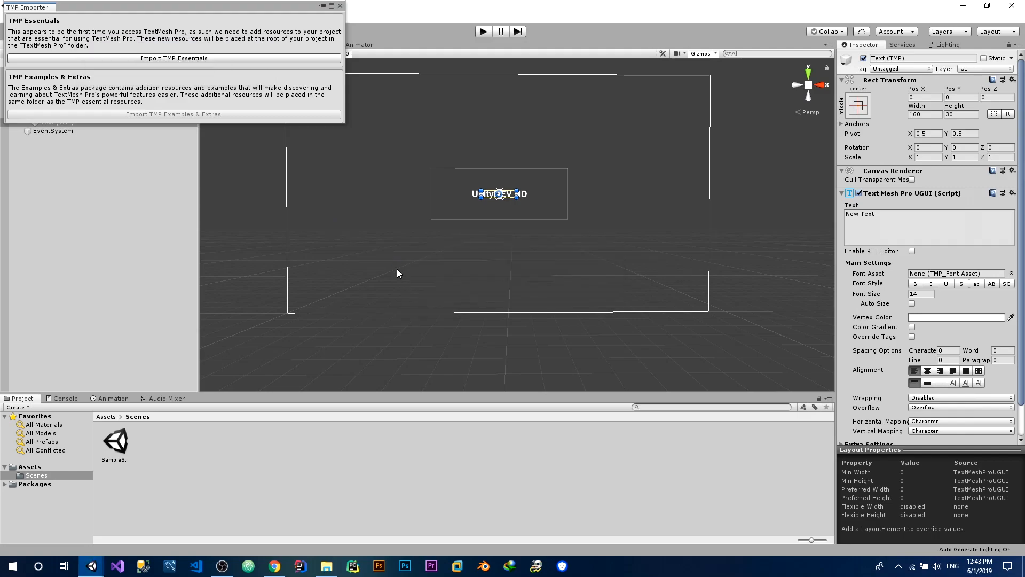
pyautogui.click(343, 7)
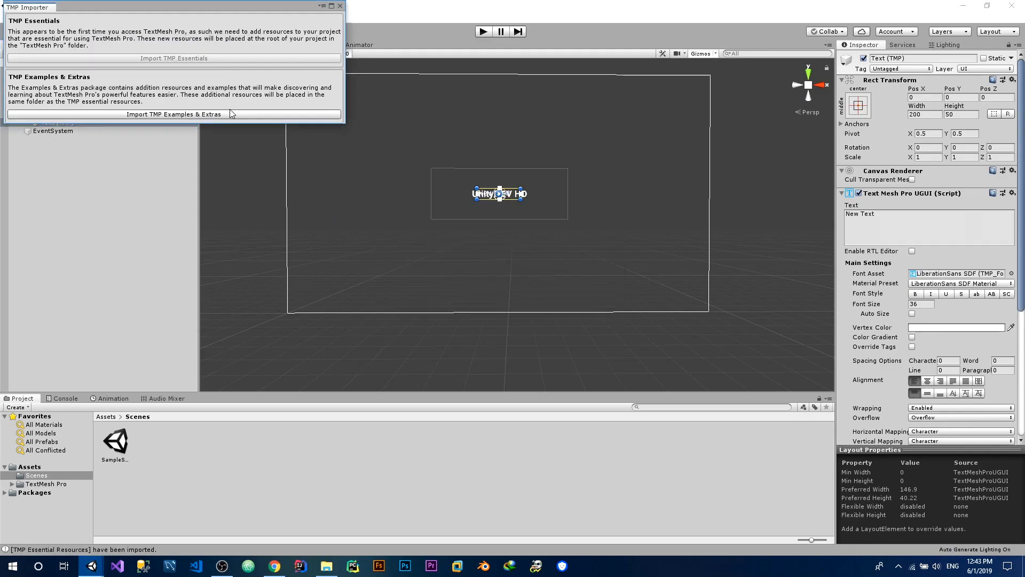
pyautogui.click(342, 6)
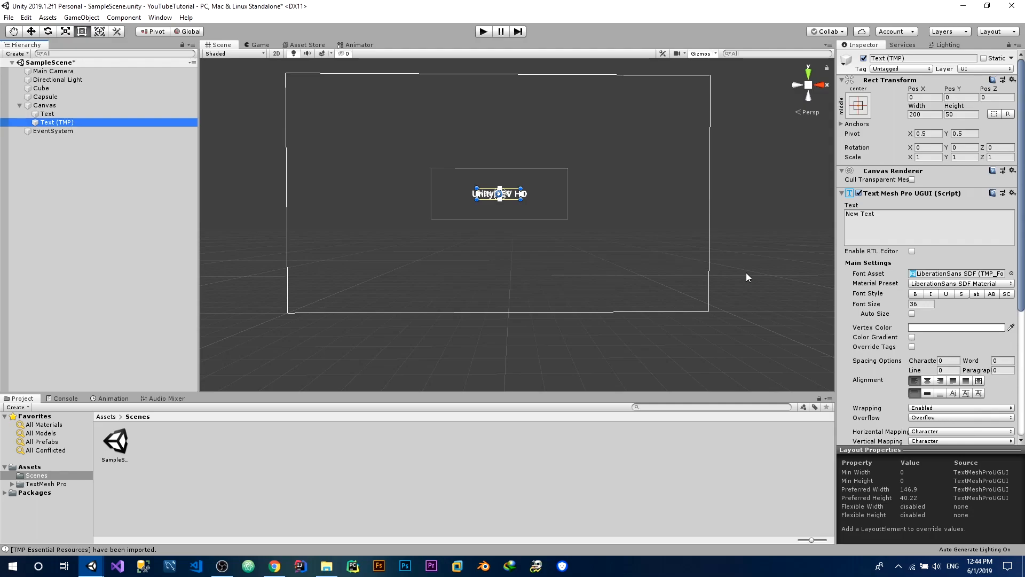
# Examine the TextMeshPro text's settings, from its main settings to the face and outline options of its material
pyautogui.moveTo(1021, 285); pyautogui.dragTo(1020, 322)
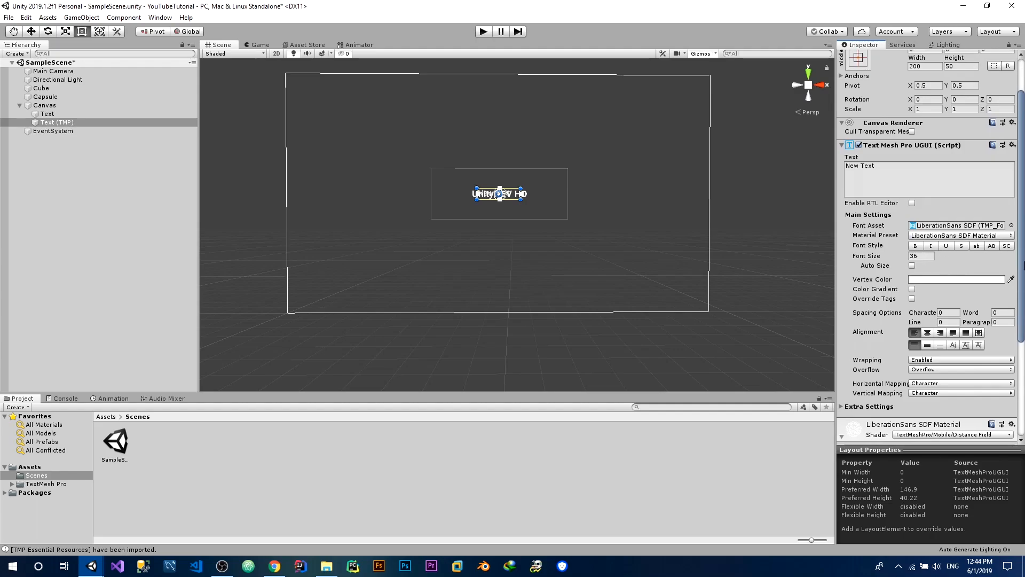
pyautogui.scroll(-3, 975, 226)
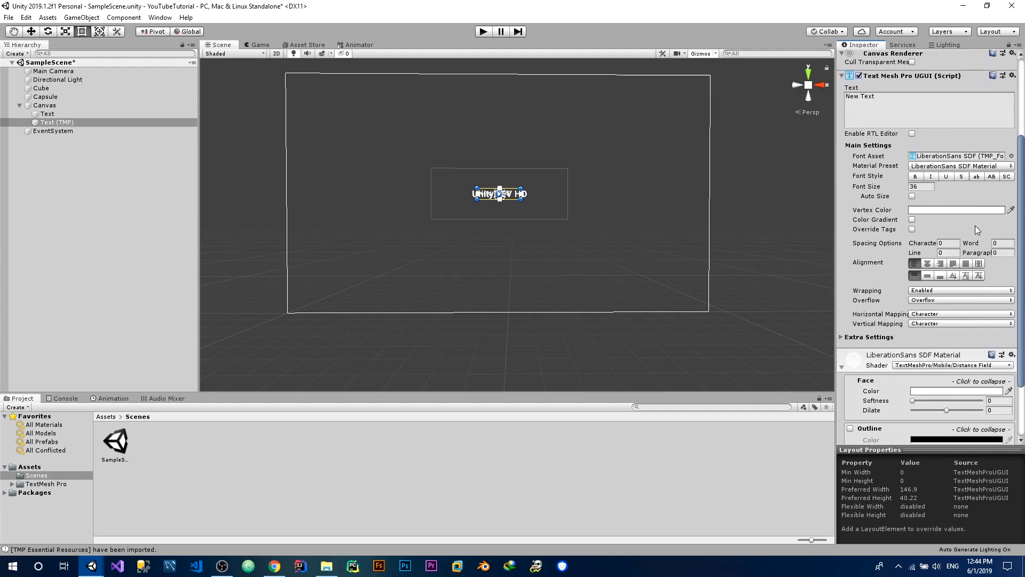
pyautogui.scroll(-3, 975, 226)
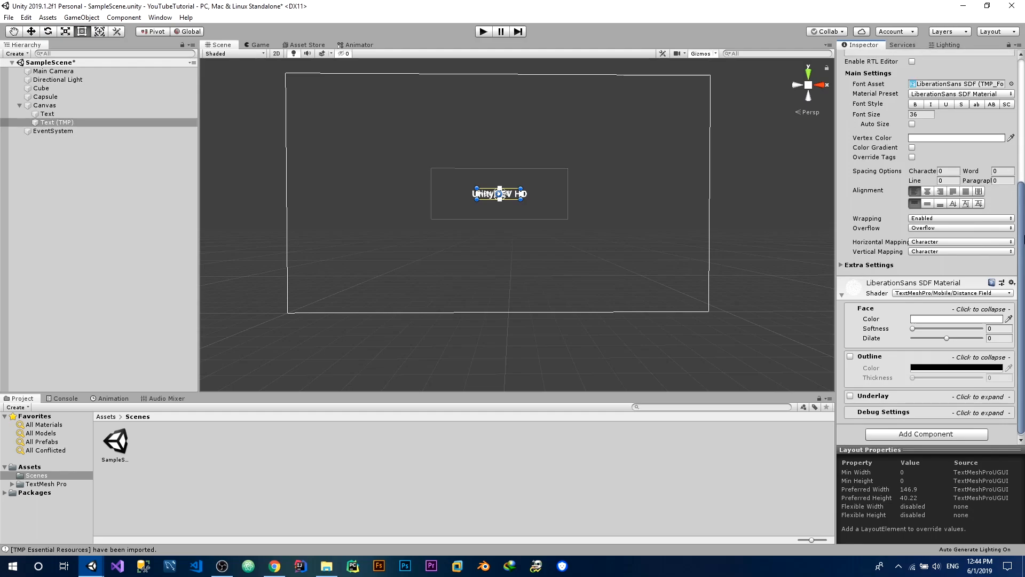
pyautogui.moveTo(1024, 234); pyautogui.dragTo(1023, 237)
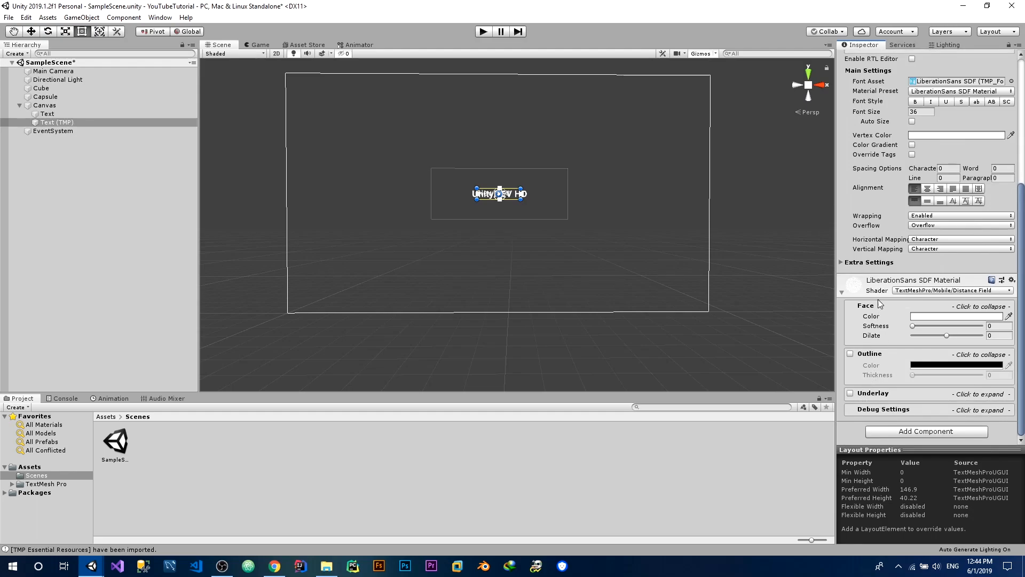
pyautogui.scroll(5, 871, 223)
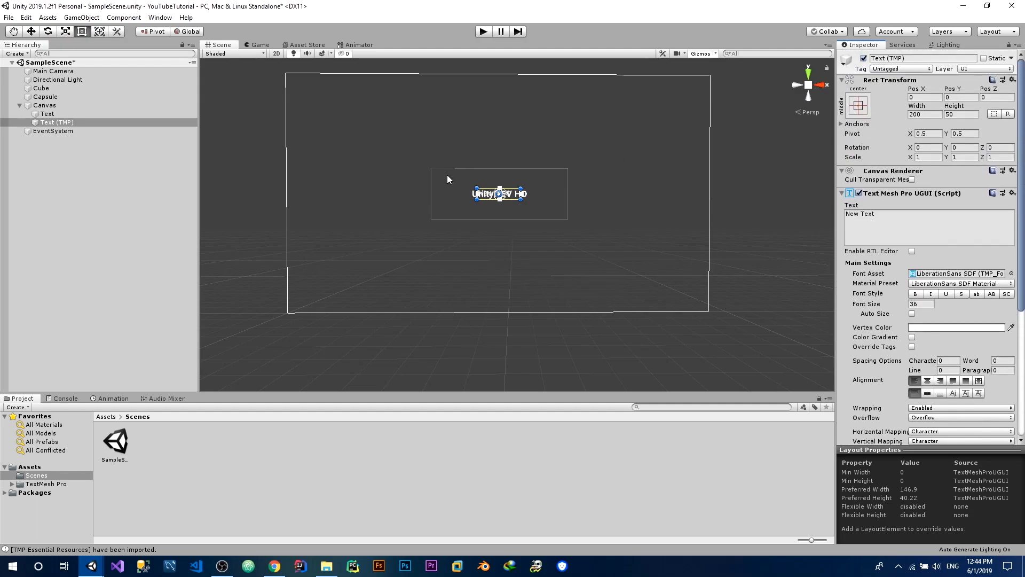
pyautogui.click(146, 122)
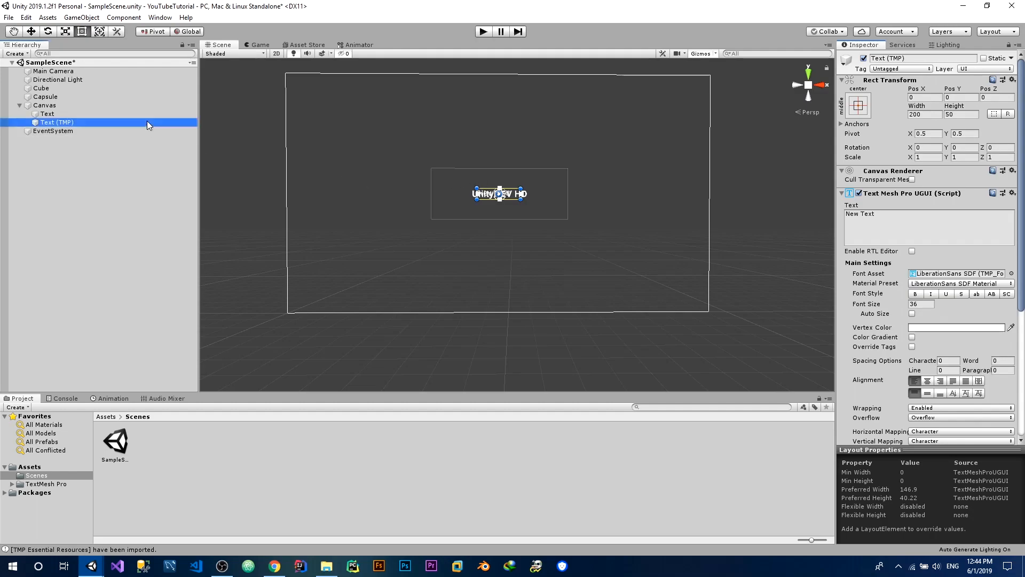
# Add a Dropdown to the Canvas, about 160 by 93 in size, and place it in the canvas's upper-left corner
pyautogui.click(60, 106)
pyautogui.click(52, 97)
pyautogui.rightClick(36, 105)
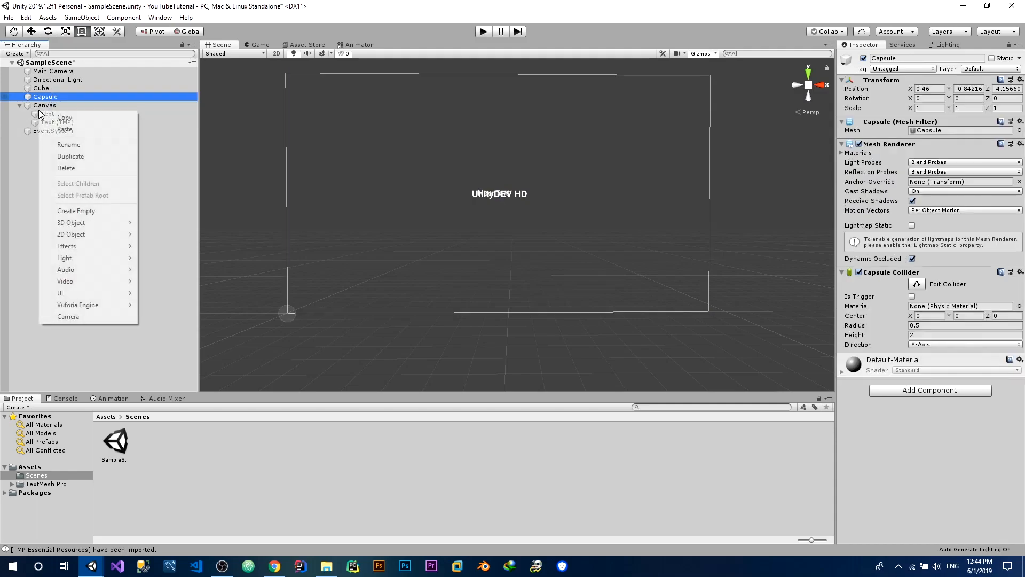
pyautogui.rightClick(36, 105)
pyautogui.click(32, 105)
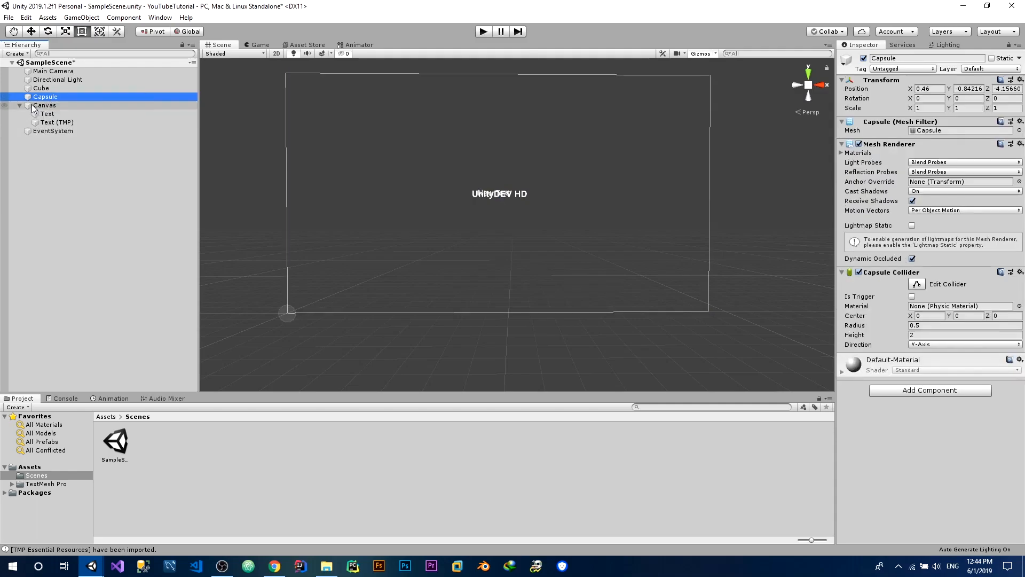
pyautogui.click(44, 105)
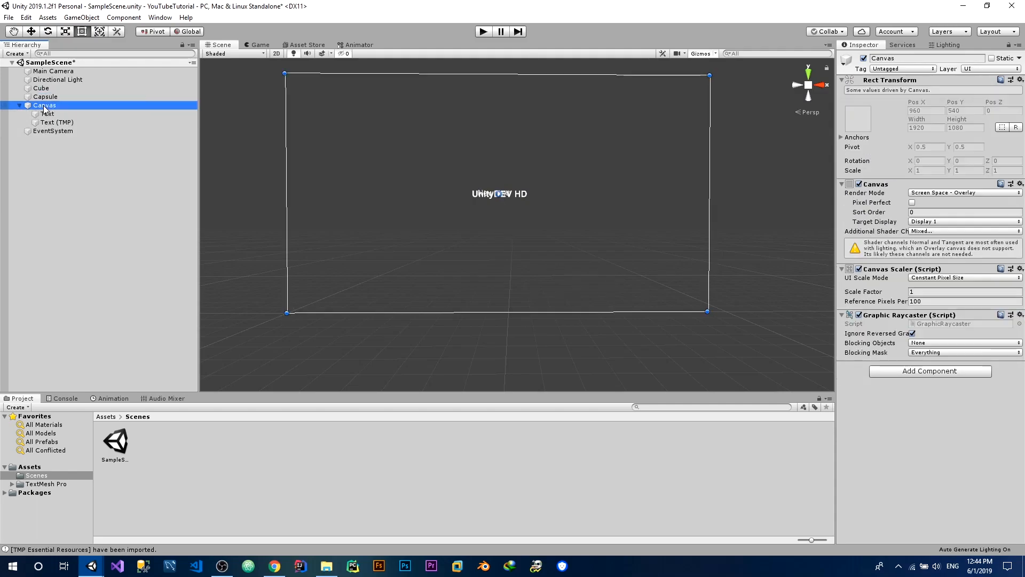
pyautogui.rightClick(43, 106)
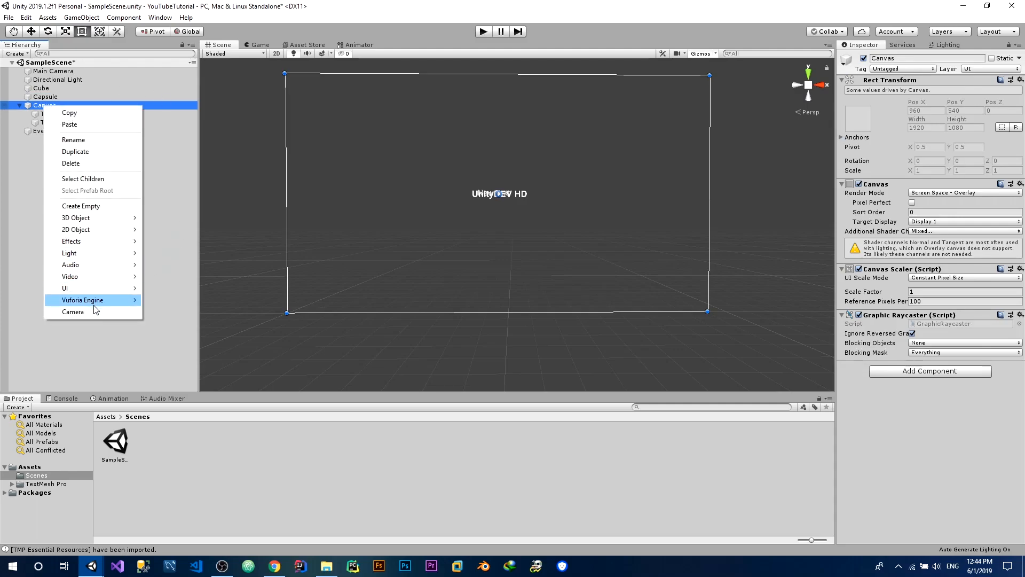
pyautogui.moveTo(92, 287)
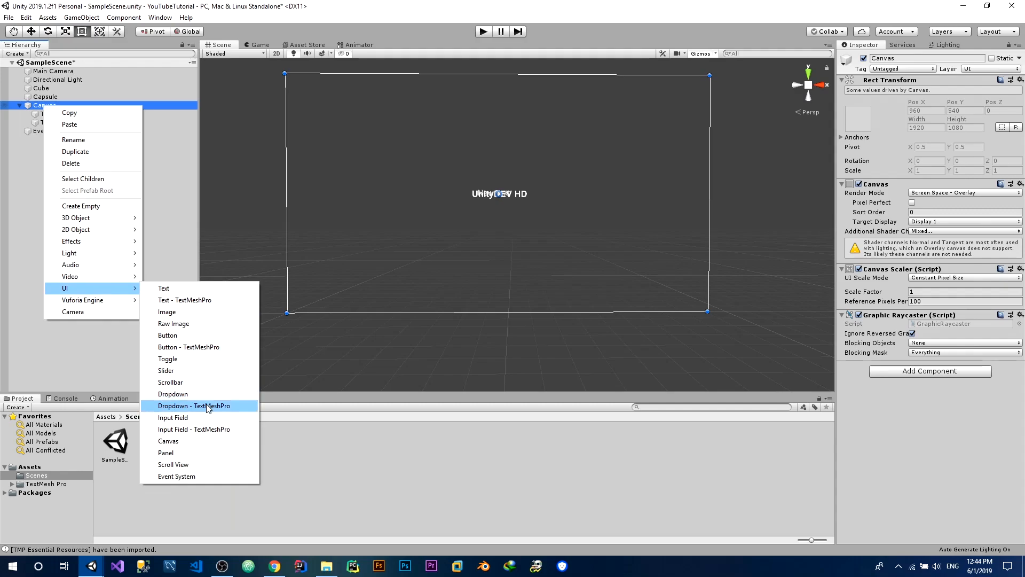
pyautogui.click(191, 407)
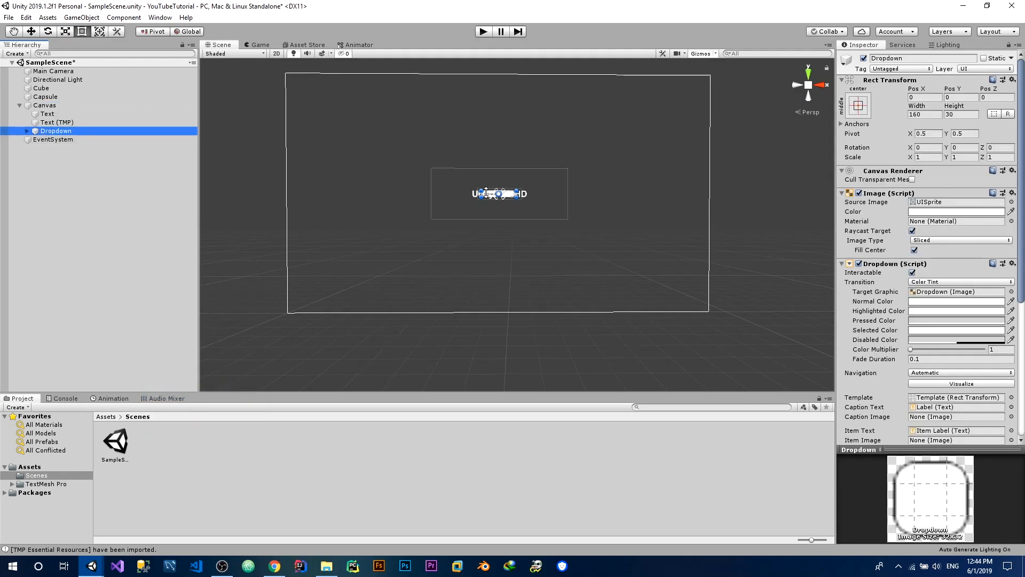
pyautogui.moveTo(488, 195); pyautogui.dragTo(279, 82)
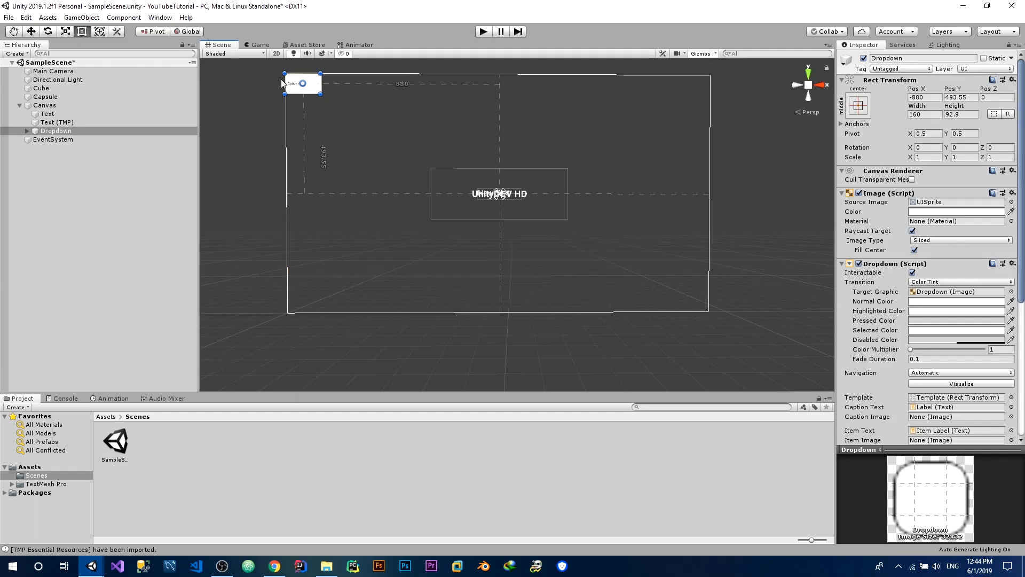
# Run the game, test the dropdown by choosing Option B, Option C and Option A in turn, and stop the game
pyautogui.click(258, 45)
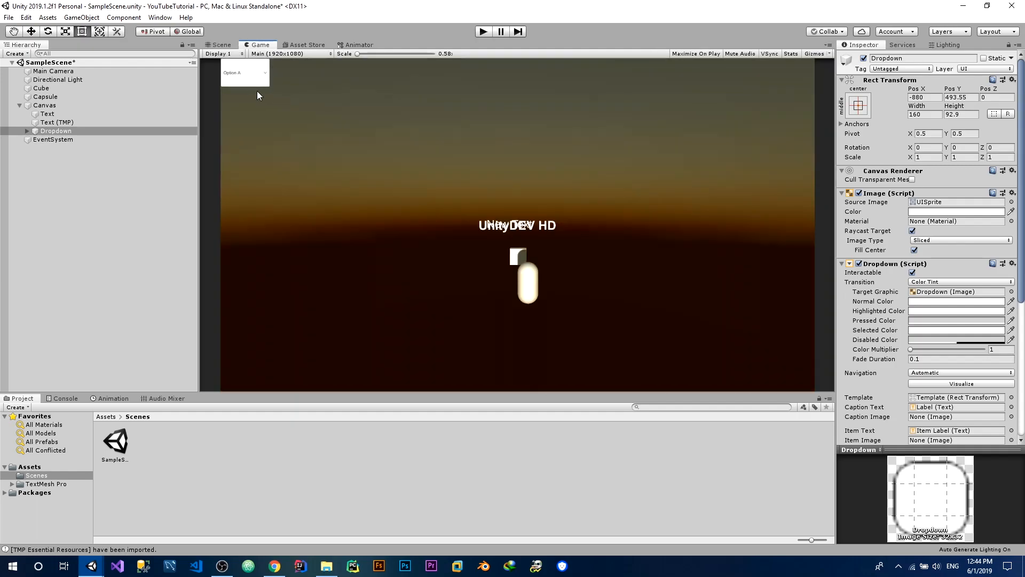
pyautogui.click(489, 32)
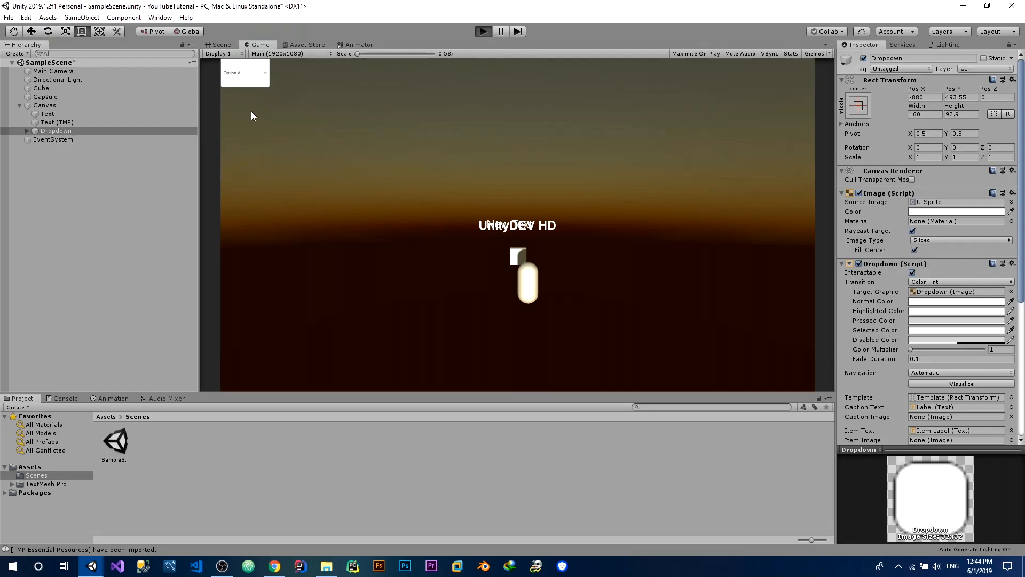
pyautogui.click(255, 75)
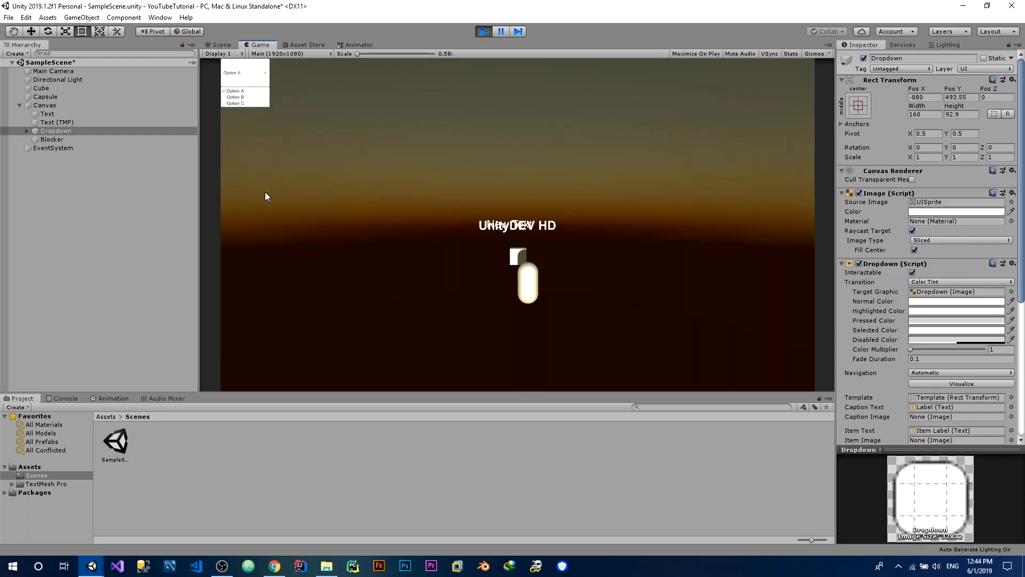
pyautogui.click(228, 99)
pyautogui.click(232, 83)
pyautogui.click(239, 103)
pyautogui.click(232, 84)
pyautogui.click(237, 91)
pyautogui.click(232, 84)
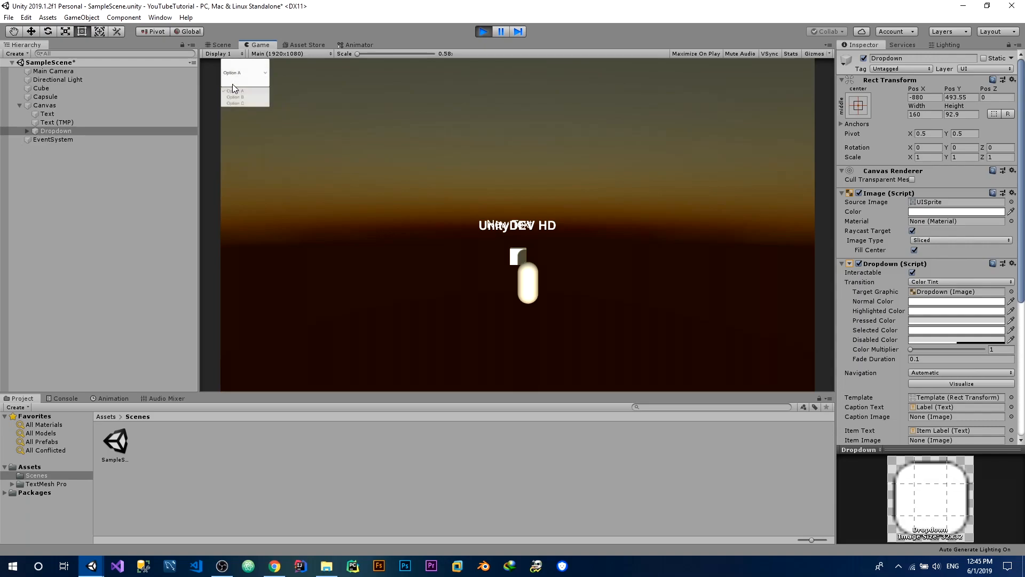
pyautogui.click(241, 97)
pyautogui.click(239, 84)
pyautogui.click(239, 102)
pyautogui.click(476, 34)
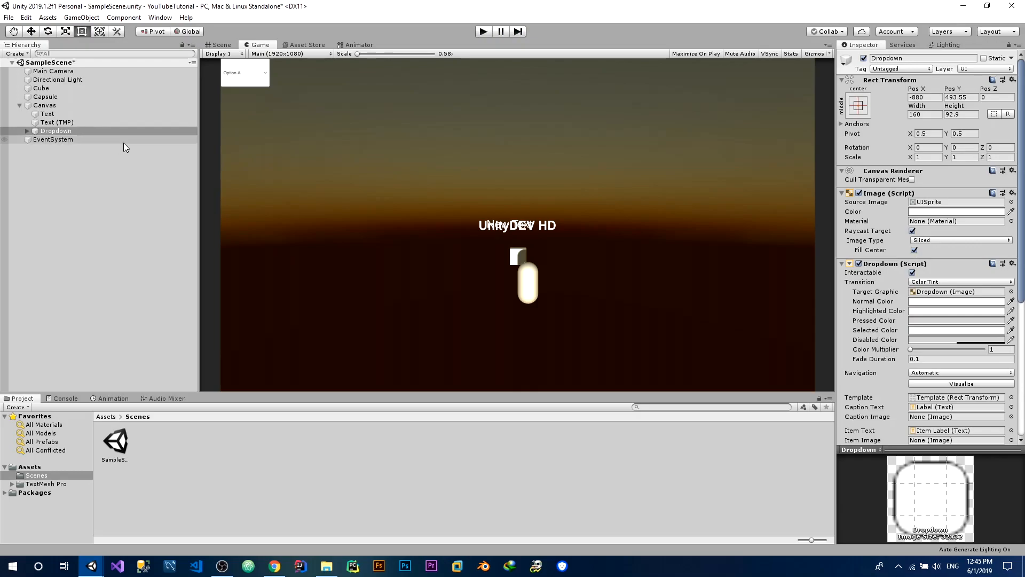
# Preview the UI layout in the Game view at 1024x768 and 4K (3840x2160), and return to Main (1920x1080)
pyautogui.click(226, 44)
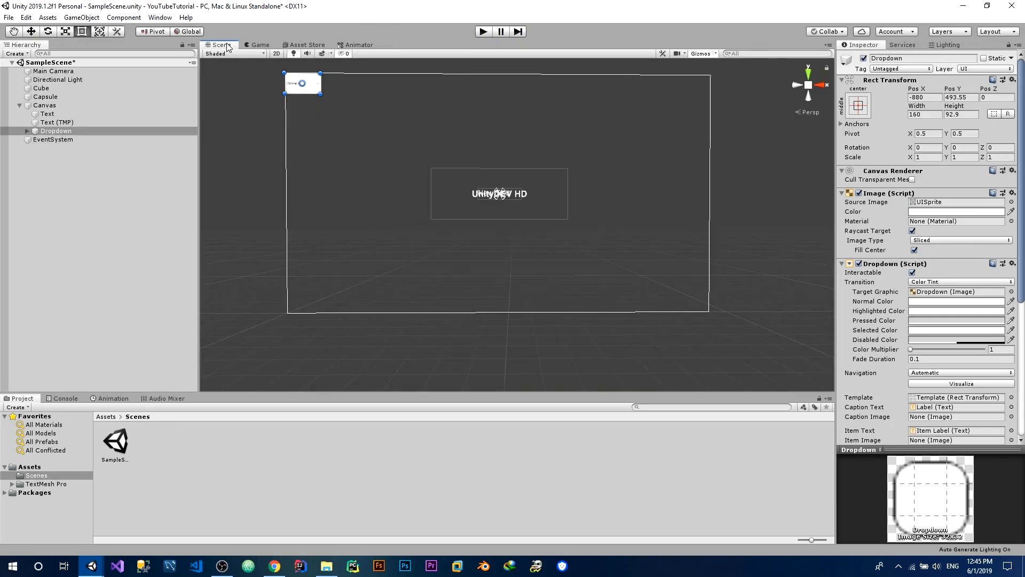
pyautogui.click(259, 45)
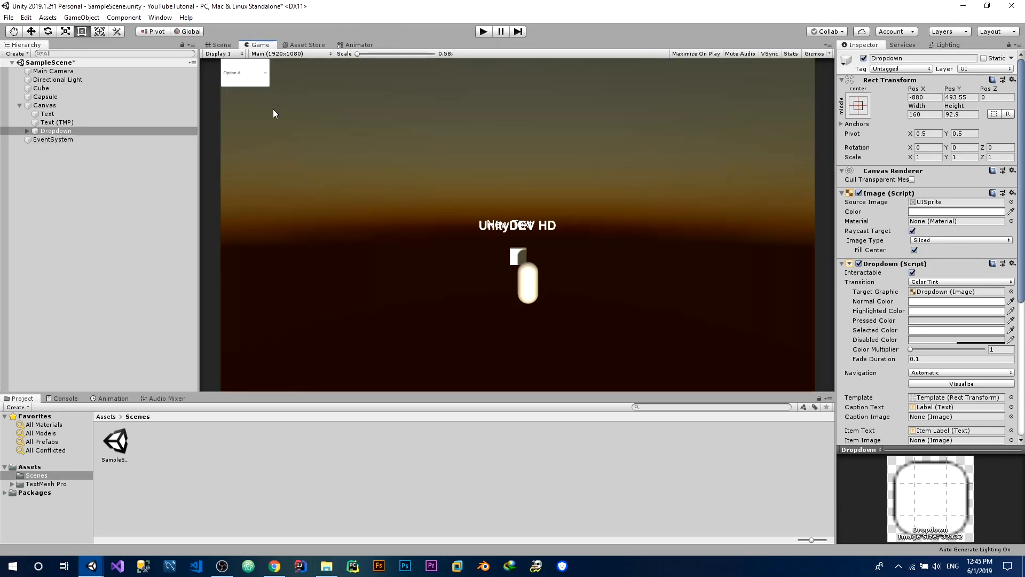
pyautogui.click(298, 54)
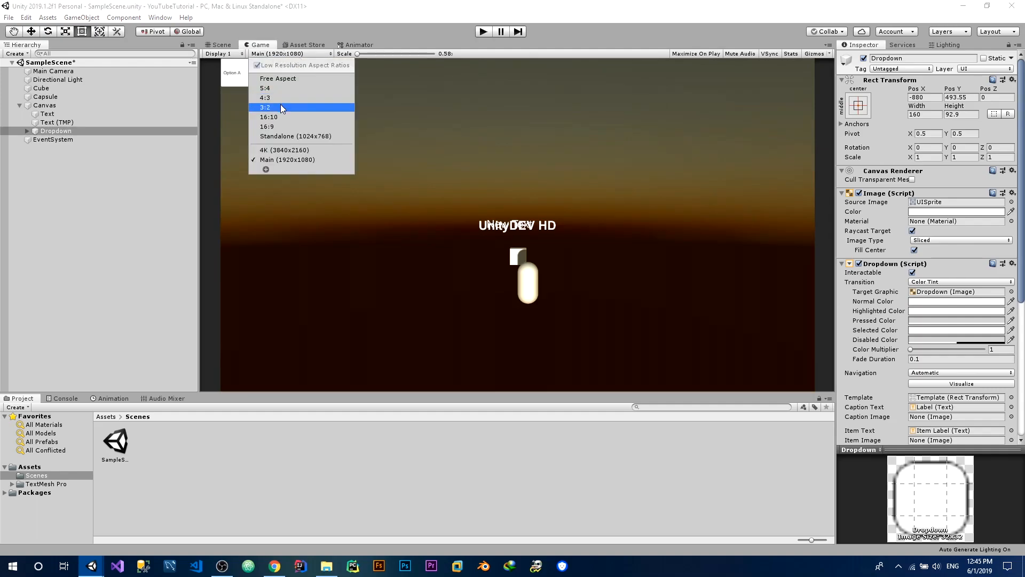
pyautogui.click(280, 136)
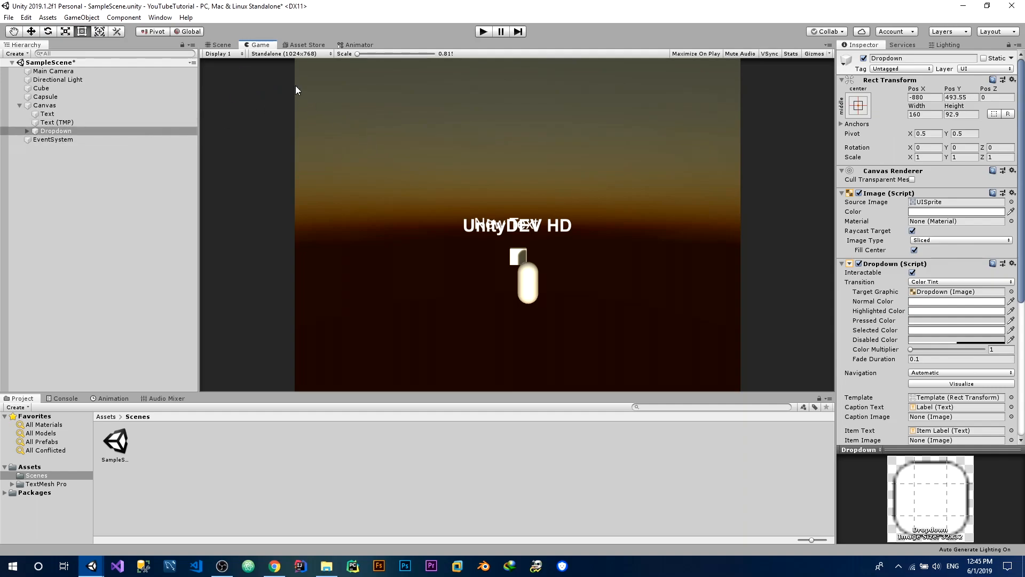
pyautogui.click(280, 54)
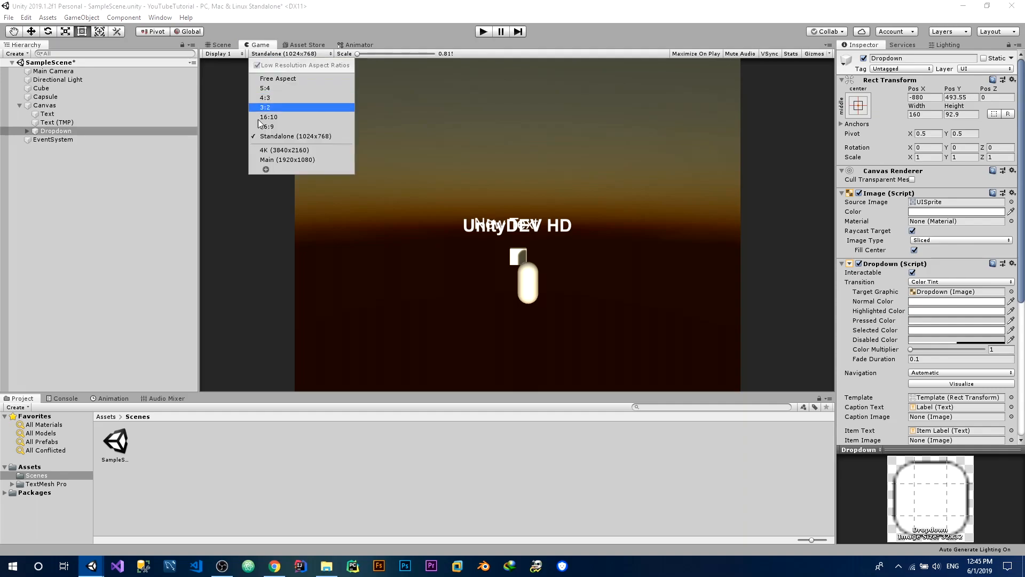
pyautogui.click(271, 158)
pyautogui.click(277, 54)
pyautogui.click(282, 149)
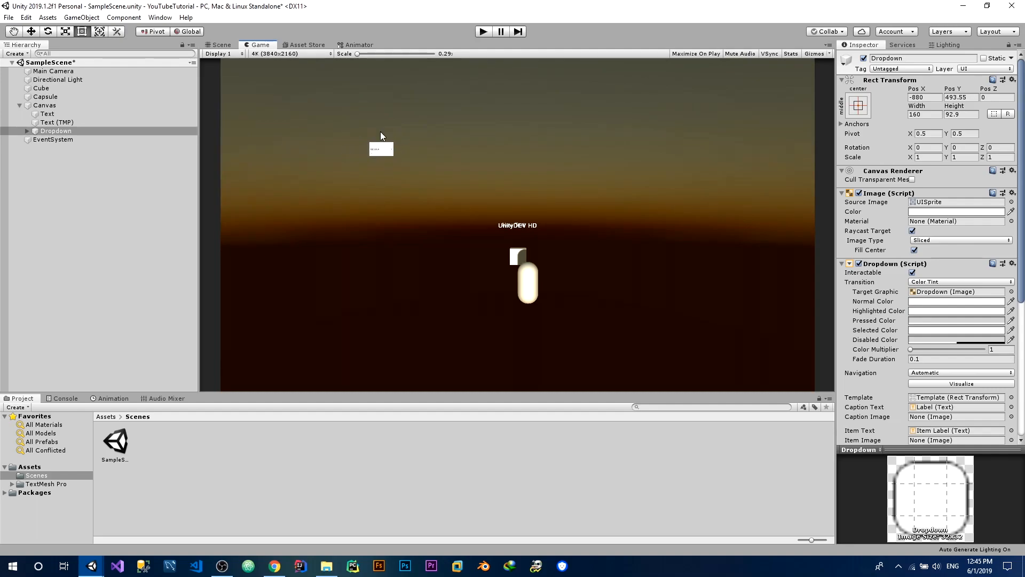
pyautogui.click(325, 54)
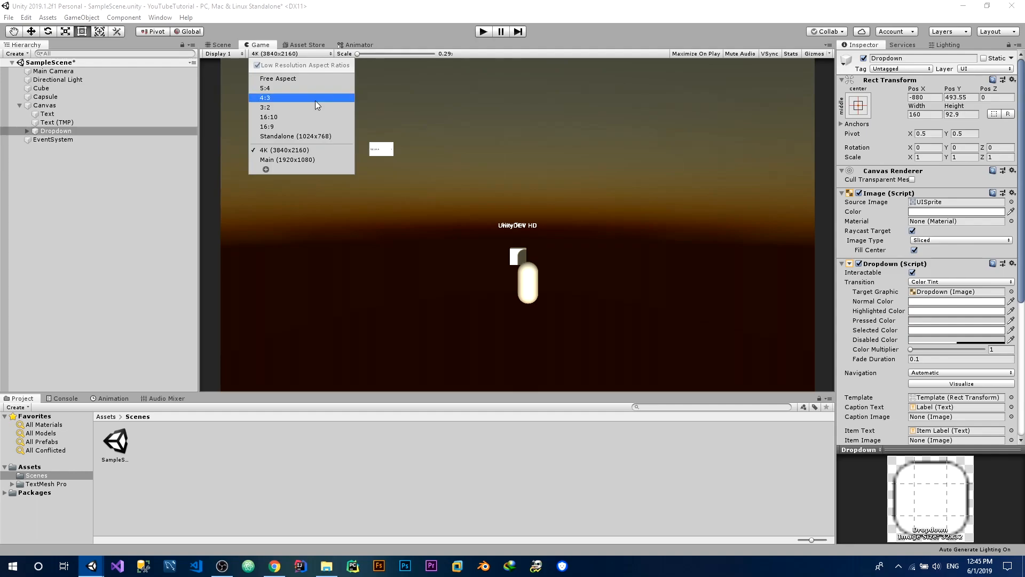
pyautogui.click(290, 155)
pyautogui.click(294, 57)
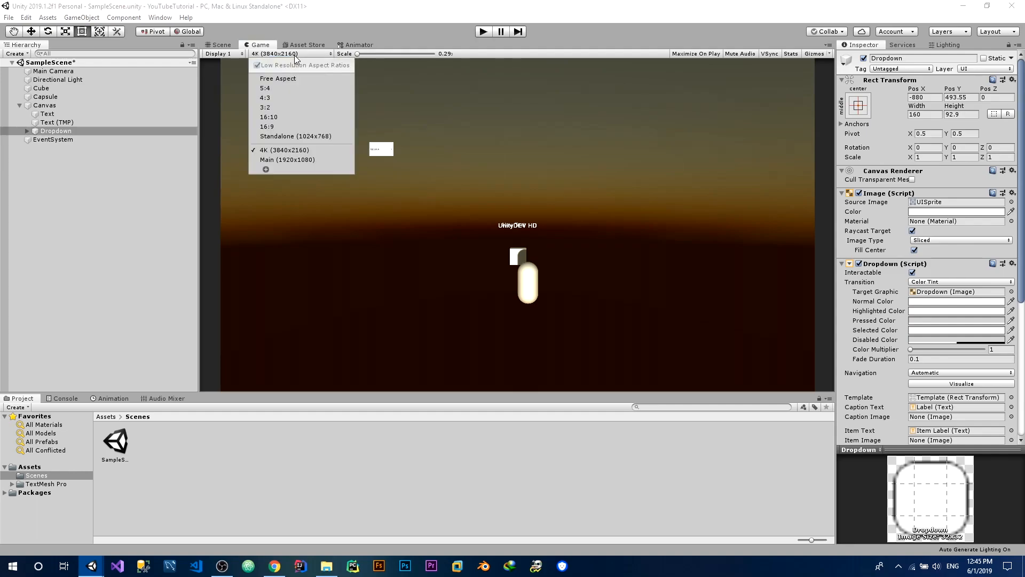
pyautogui.click(294, 162)
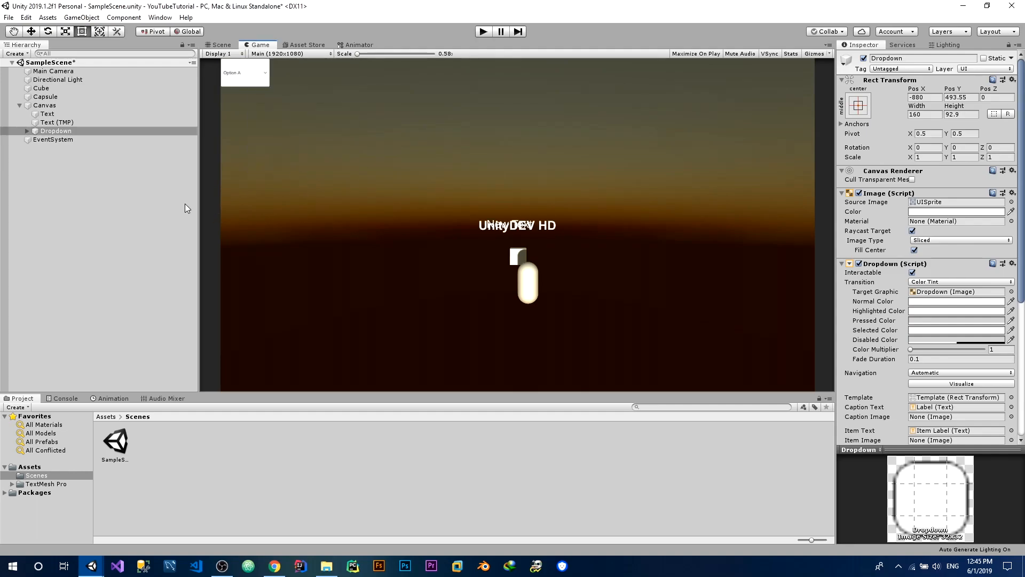
# Review the Canvas's render mode options and keep Screen Space - Overlay
pyautogui.click(82, 105)
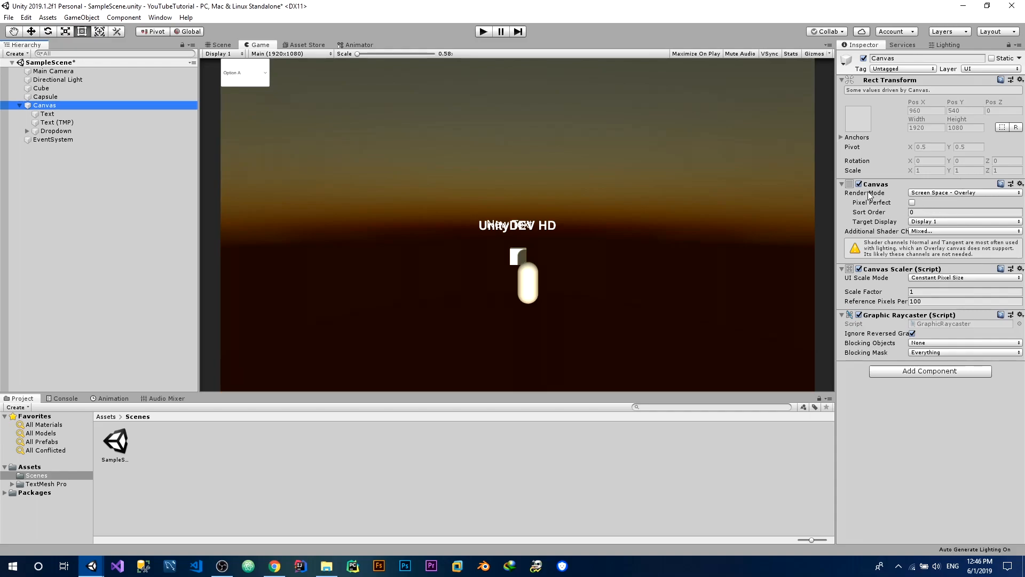
pyautogui.click(928, 193)
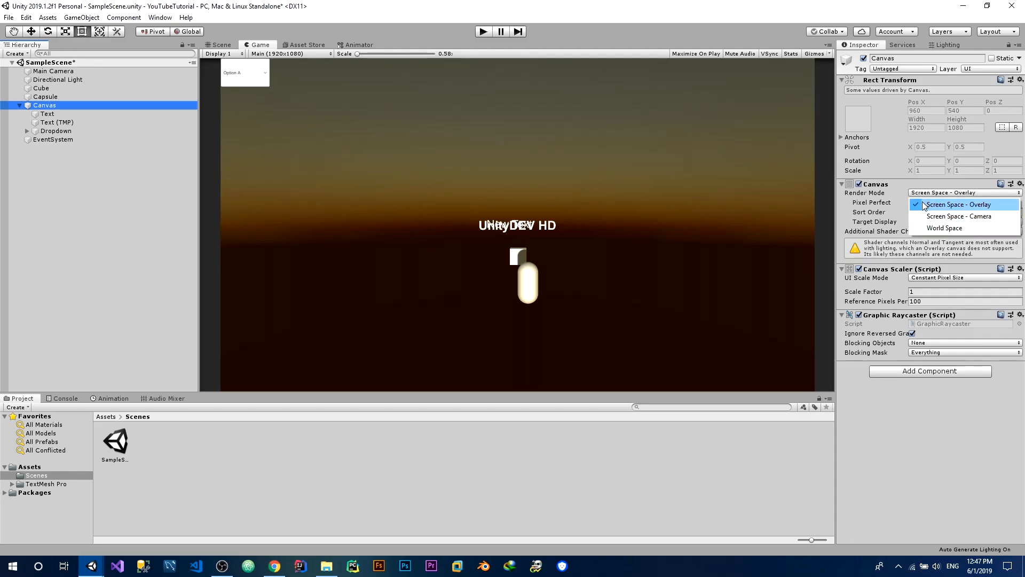
pyautogui.click(924, 206)
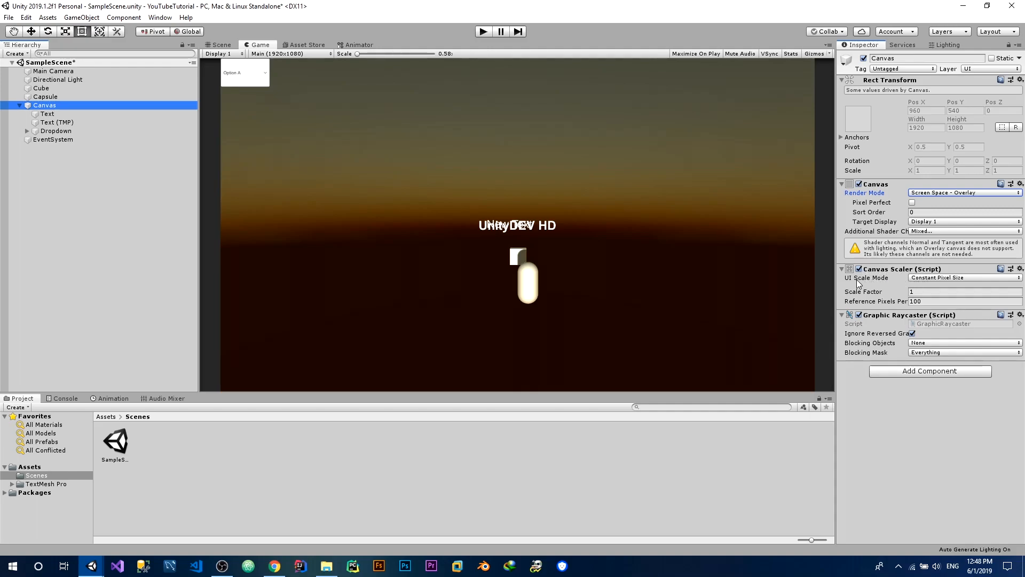
# Set the Canvas Scaler's UI scale mode to Scale With Screen Size
pyautogui.click(913, 279)
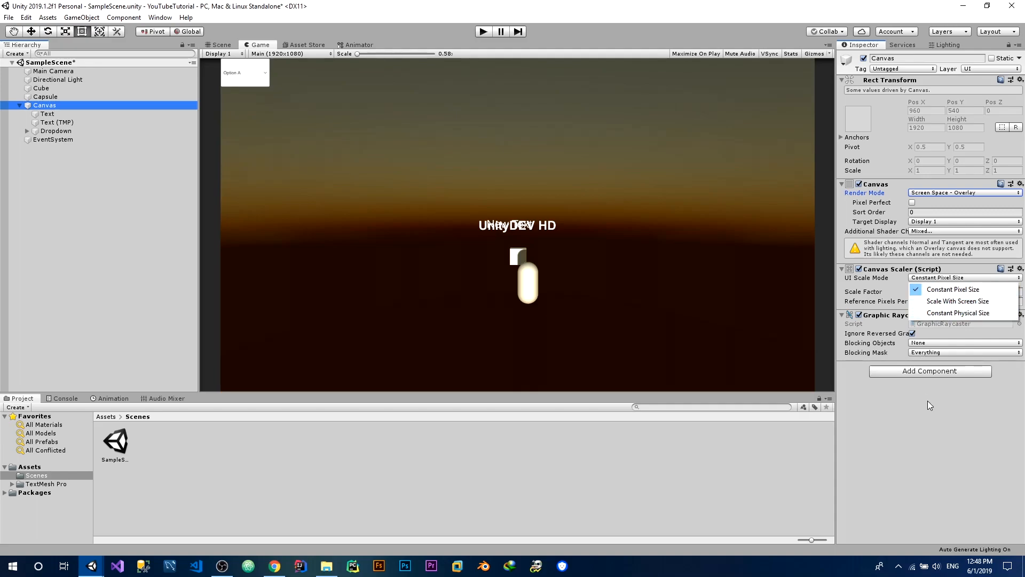
pyautogui.click(931, 288)
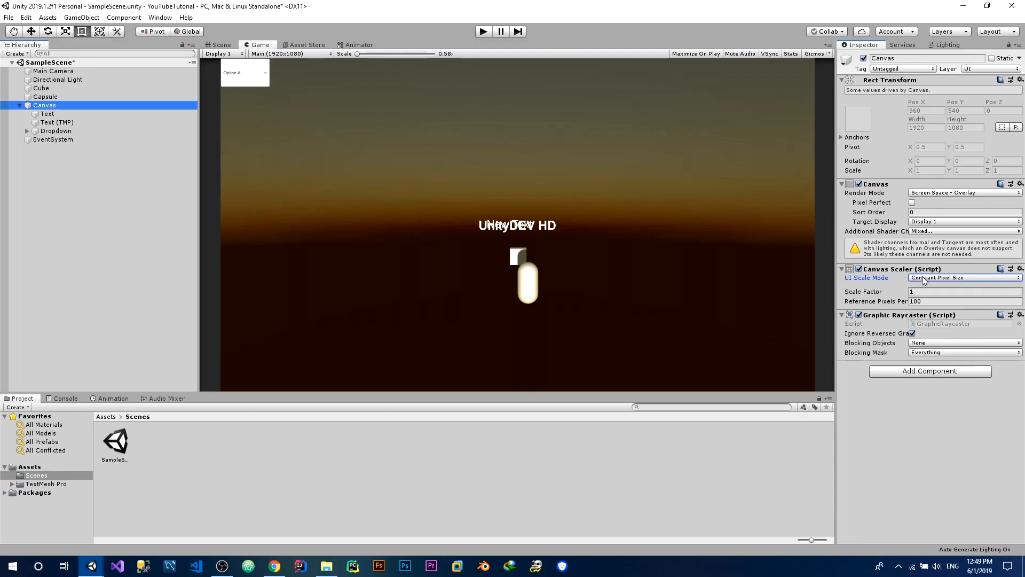
pyautogui.click(924, 280)
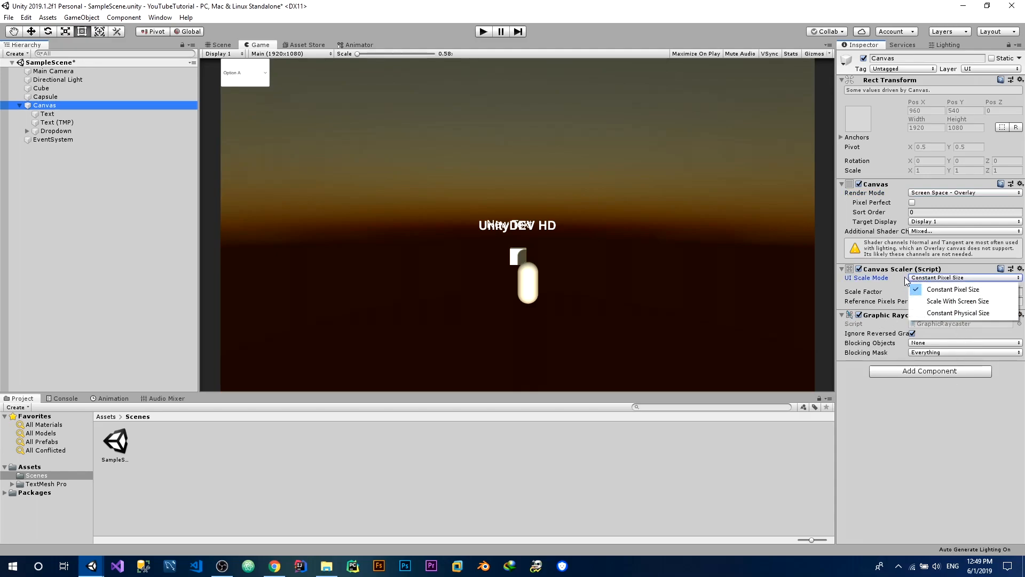
pyautogui.click(941, 300)
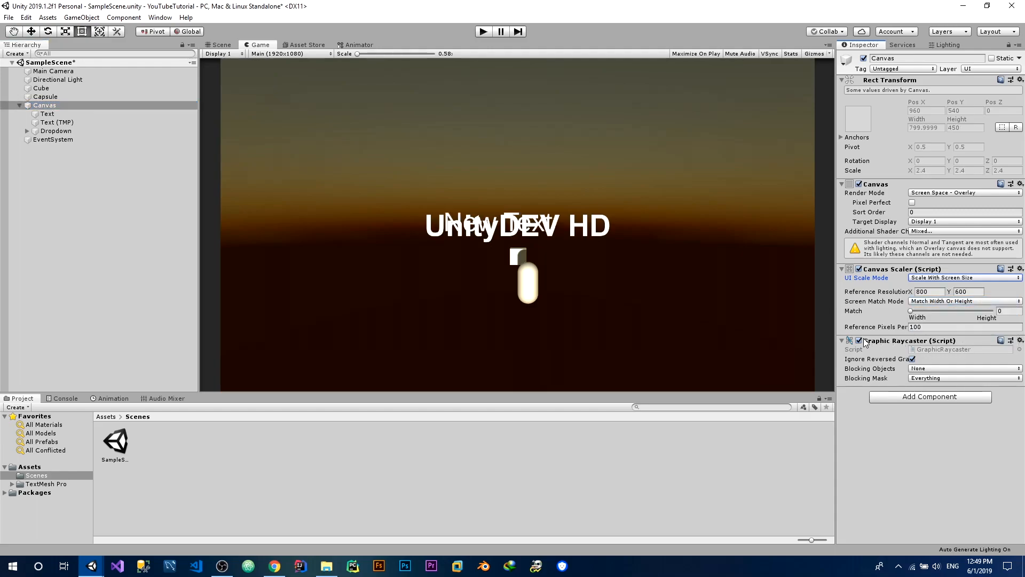
# Copy the DCI 4K width, 4096, from the Wikipedia 4K resolution article in the browser into the Canvas Scaler's reference resolution X in Unity
pyautogui.click(928, 291)
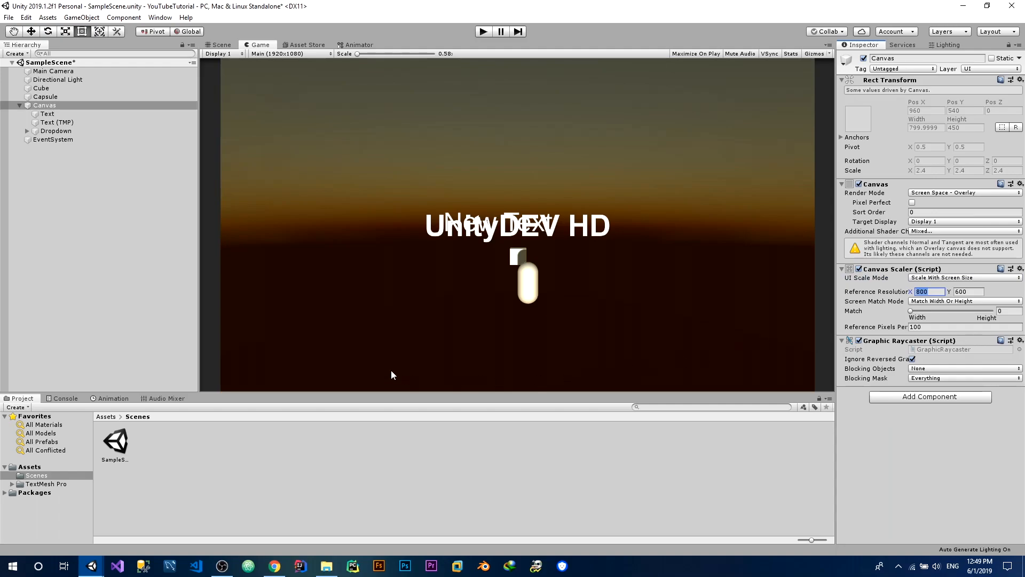
pyautogui.click(270, 56)
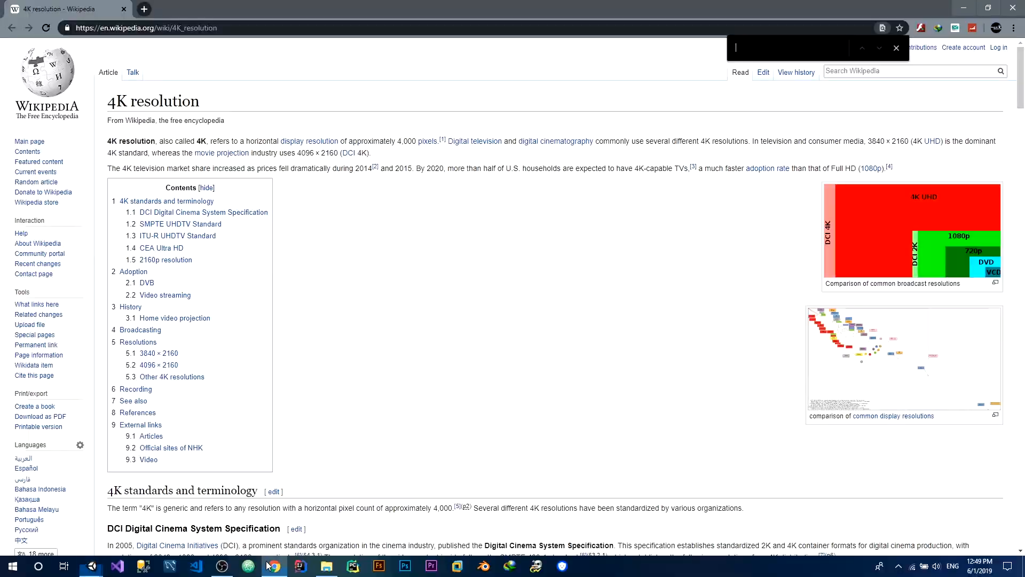
pyautogui.click(274, 565)
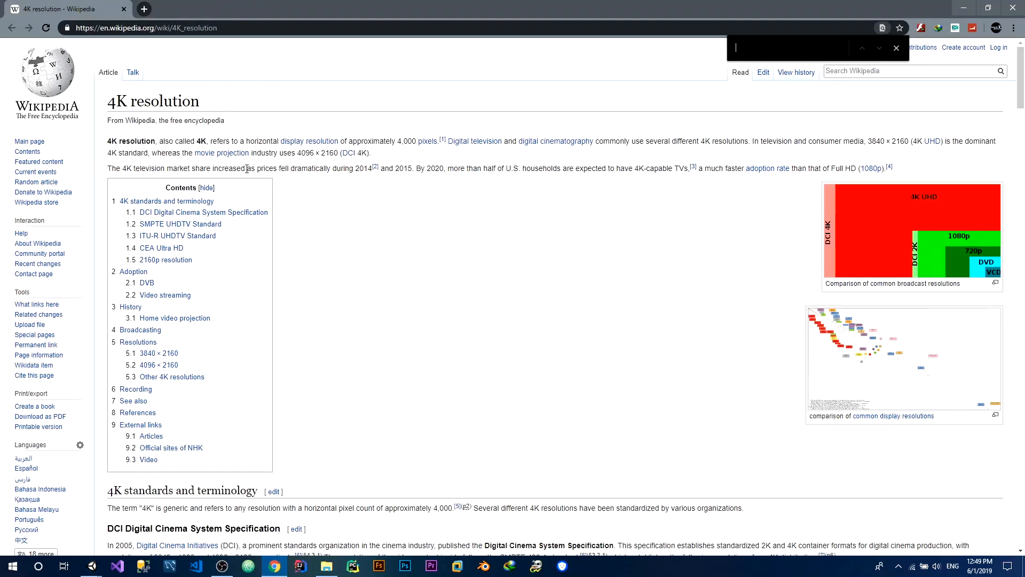
pyautogui.moveTo(298, 153); pyautogui.dragTo(314, 152)
pyautogui.hotkey('ctrl', 'c')
pyautogui.moveTo(92, 566)
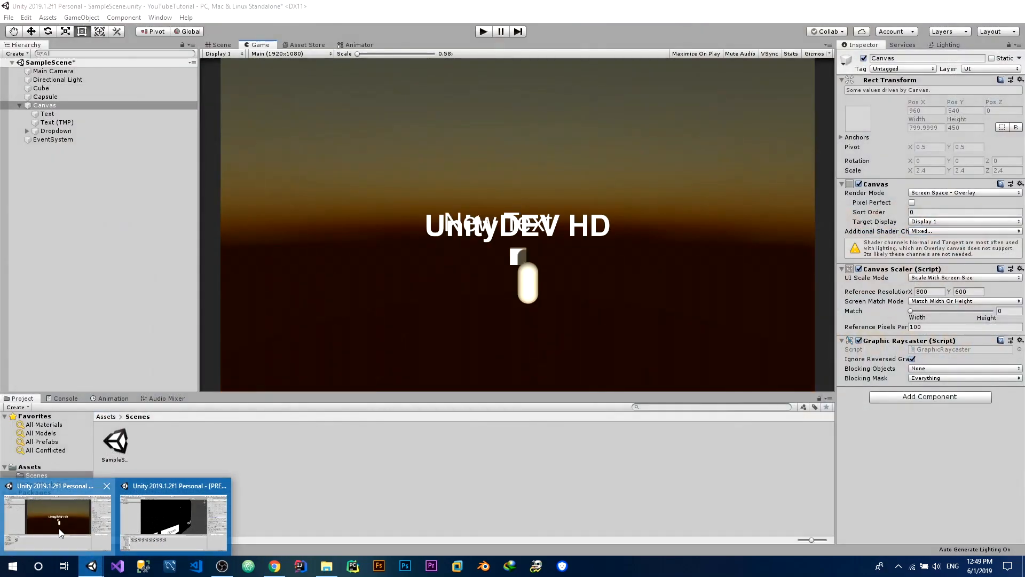
pyautogui.click(59, 531)
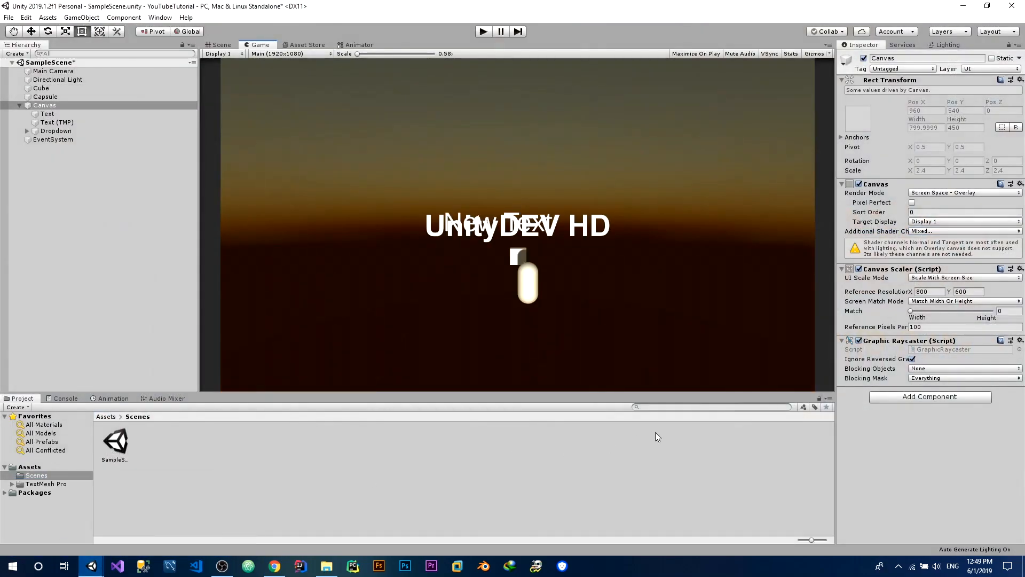
pyautogui.click(928, 292)
pyautogui.hotkey('ctrl', 'v')
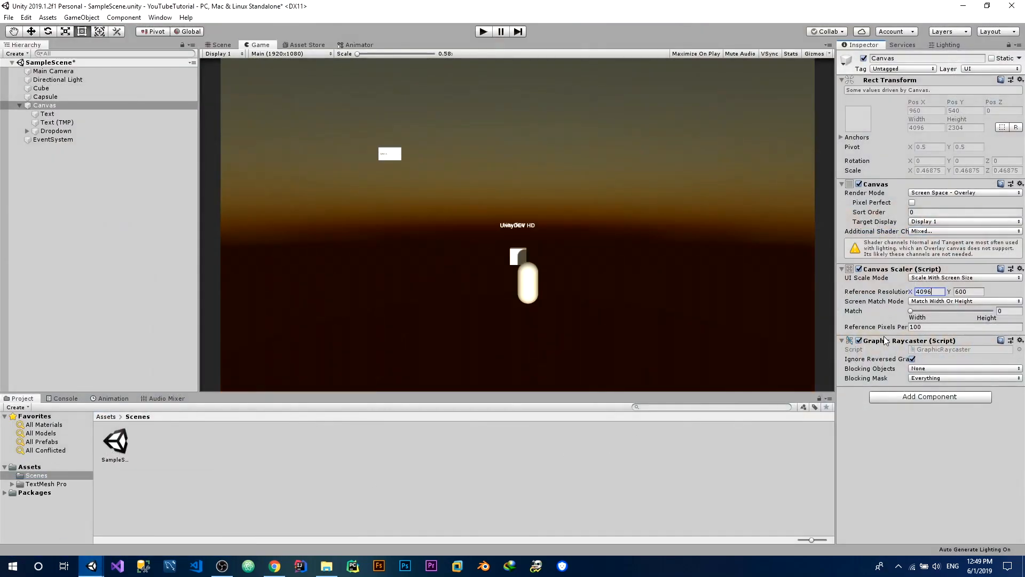
# Set the Canvas Scaler's reference resolution Y to 2160
pyautogui.click(275, 564)
pyautogui.click(275, 565)
pyautogui.click(970, 292)
pyautogui.write('2160')
# Switch the Game view to 4K (3840x2160) and move the dropdown into the canvas's upper-left corner in the Scene view
pyautogui.click(296, 54)
pyautogui.click(278, 151)
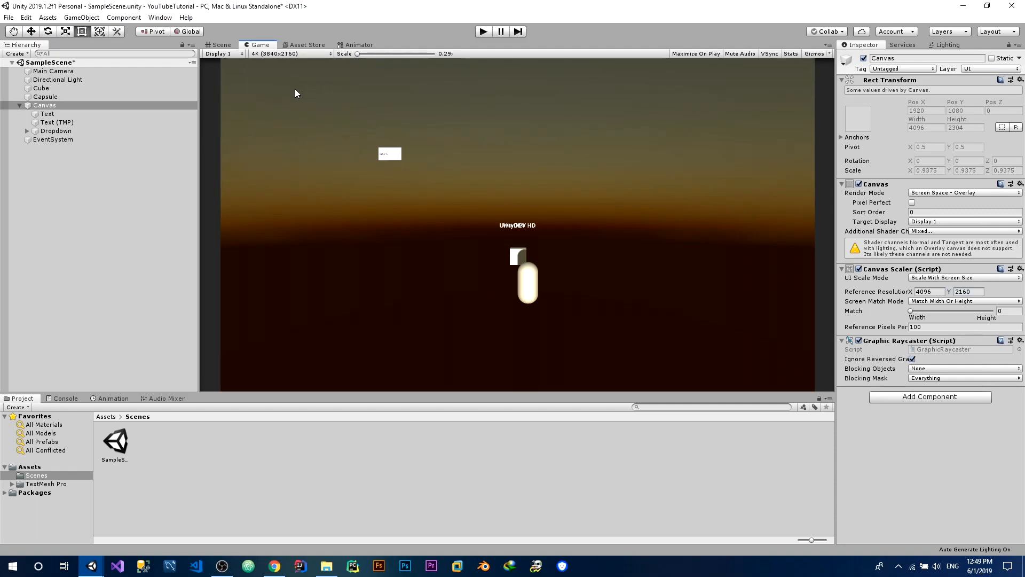
pyautogui.click(136, 106)
pyautogui.click(218, 45)
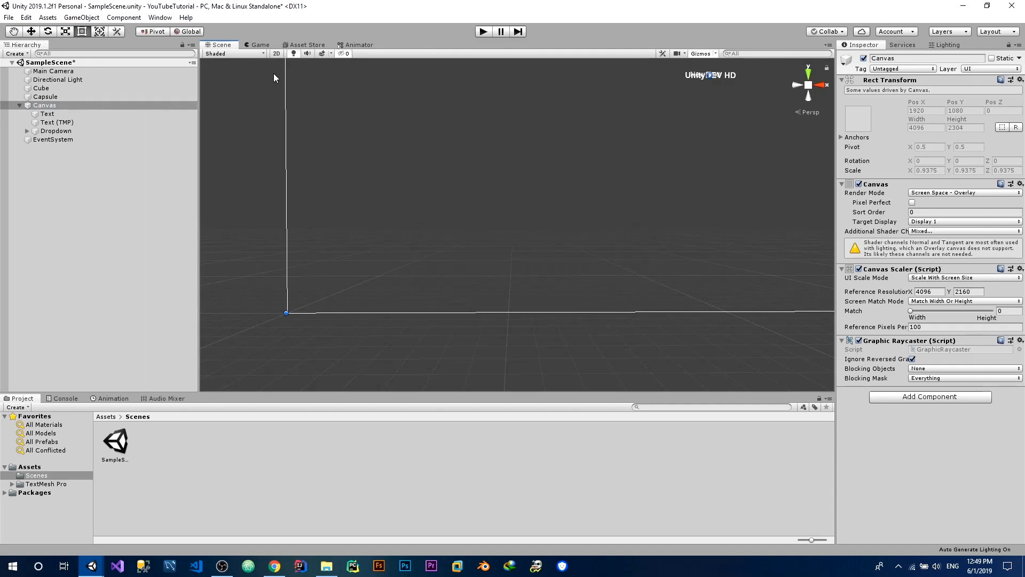
pyautogui.doubleClick(111, 105)
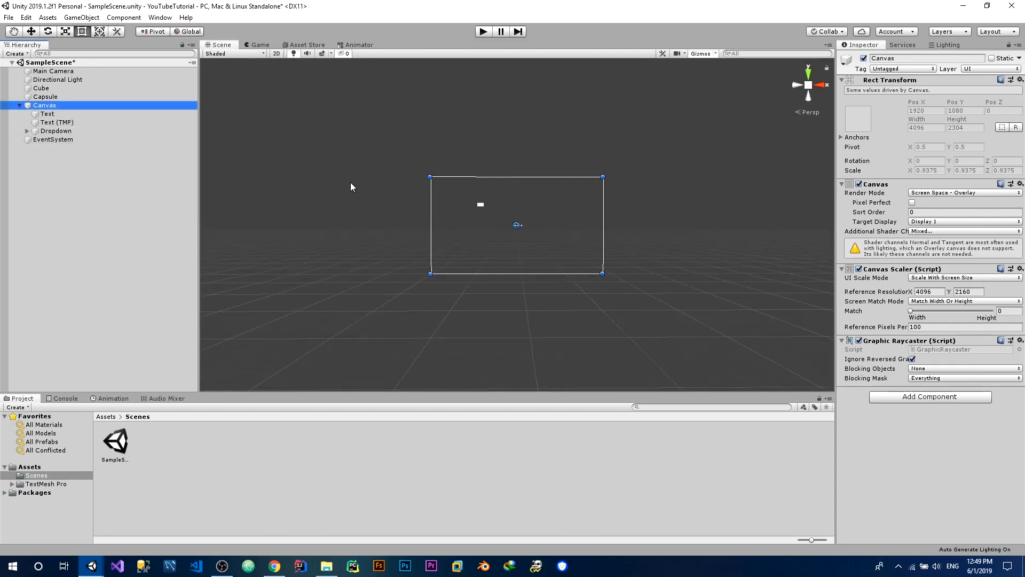
pyautogui.click(480, 204)
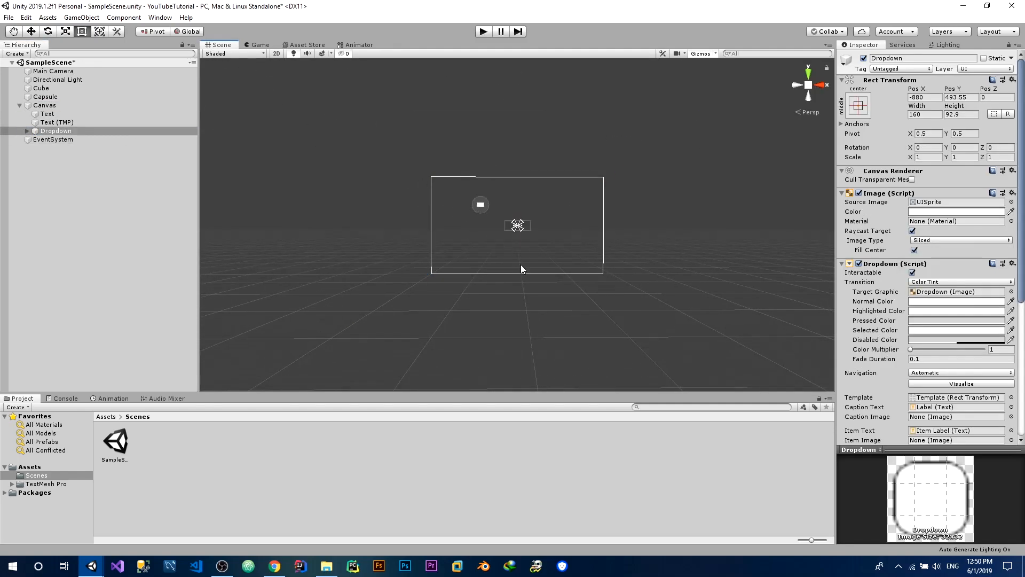
pyautogui.moveTo(480, 205); pyautogui.dragTo(430, 178)
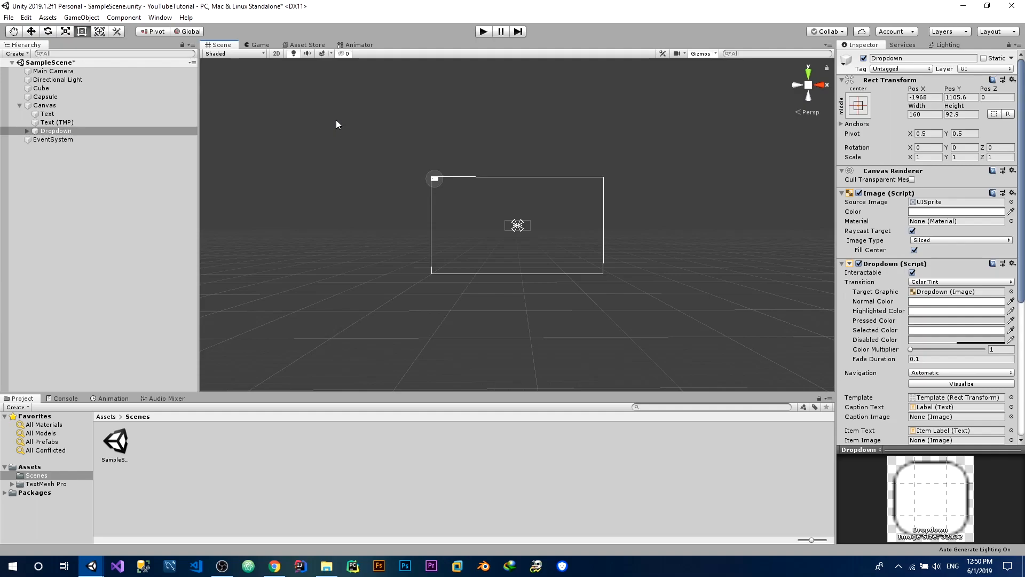
# Enlarge the dropdown to about 643 by 330, keeping its upper-left corner in place, and look over its settings
pyautogui.scroll(2, 444, 148)
pyautogui.scroll(5, 444, 147)
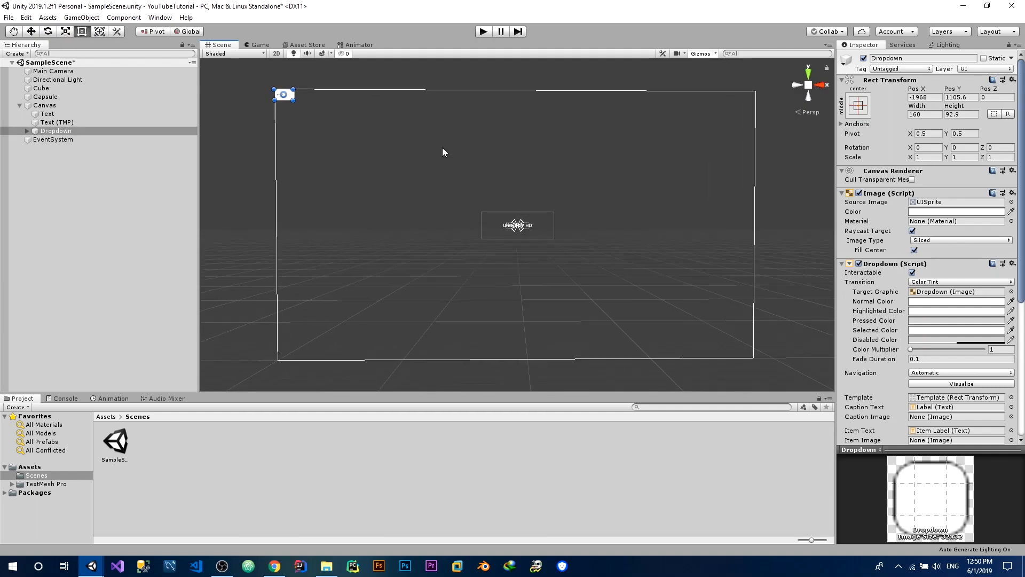
pyautogui.moveTo(293, 100); pyautogui.dragTo(351, 128)
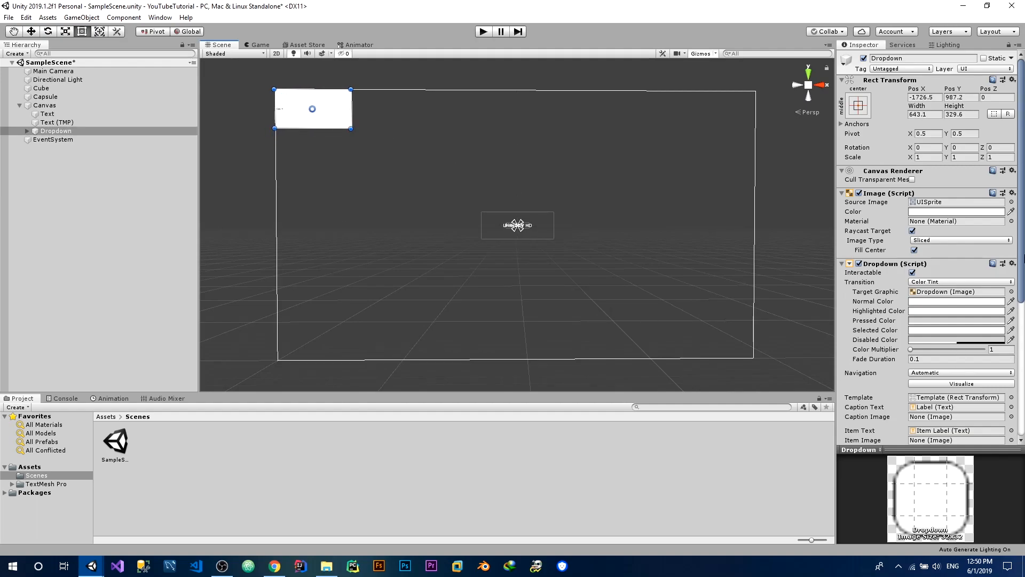
pyautogui.scroll(-5, 956, 342)
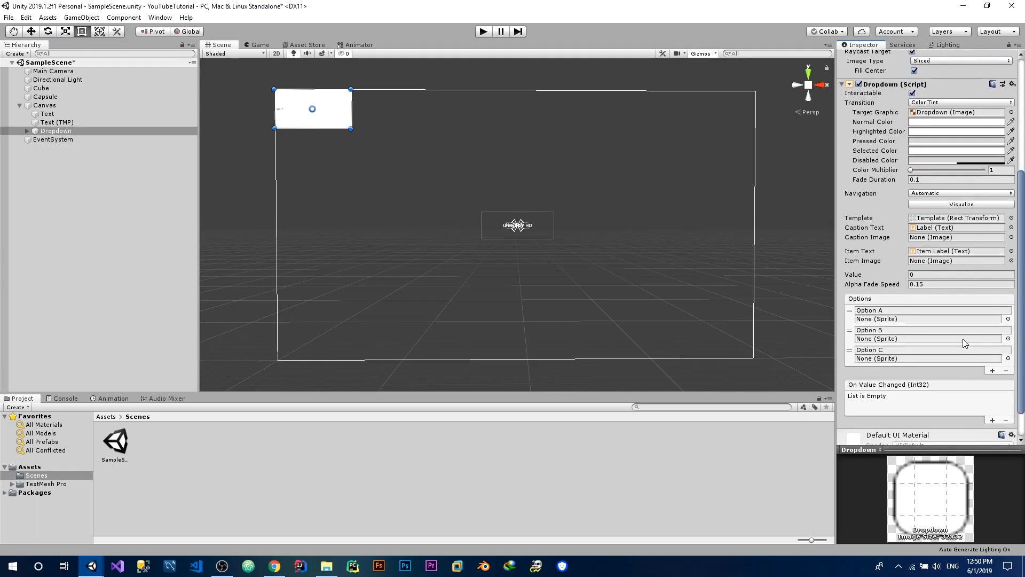
pyautogui.scroll(2, 967, 344)
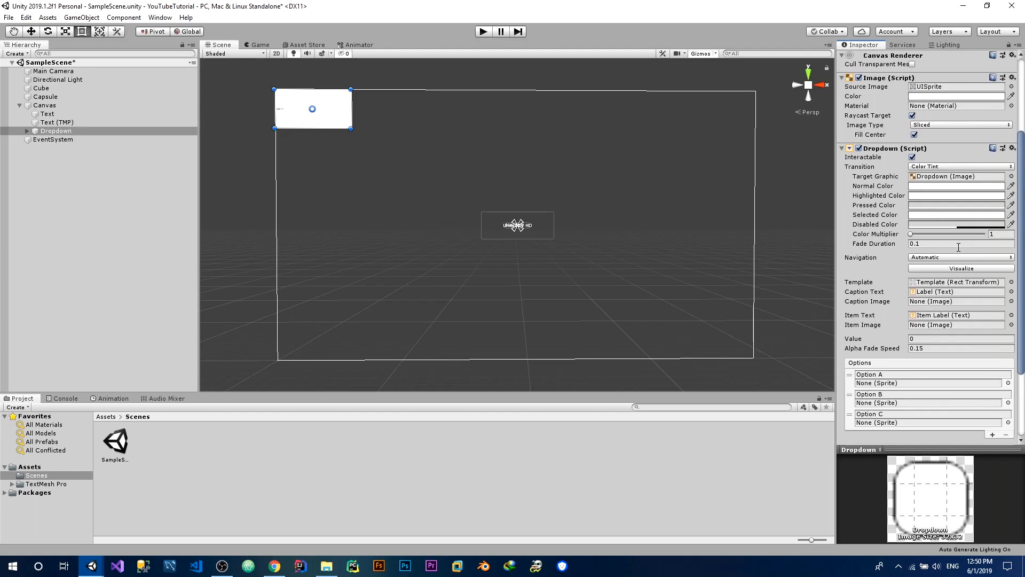
pyautogui.scroll(1, 959, 247)
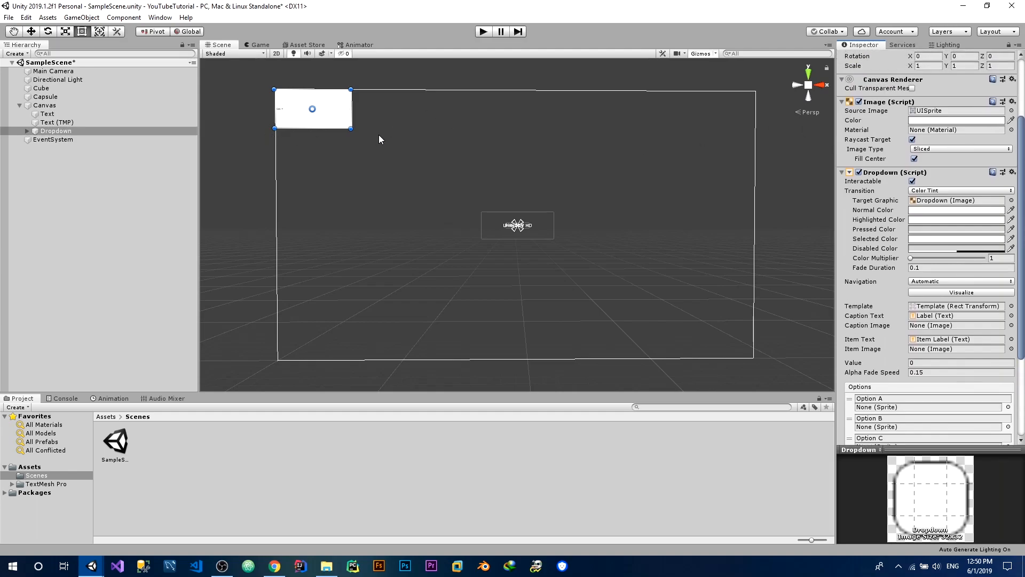
# Increase the TextMeshPro text's font size to about 70 and stretch its box wide across the area above the canvas's centre
pyautogui.click(85, 122)
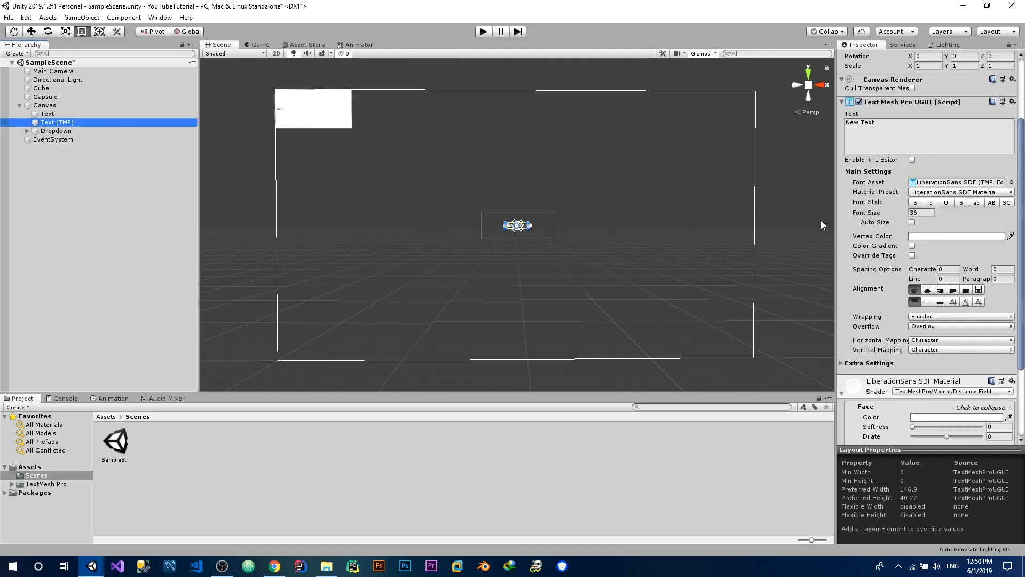
pyautogui.moveTo(896, 216); pyautogui.dragTo(381, 201)
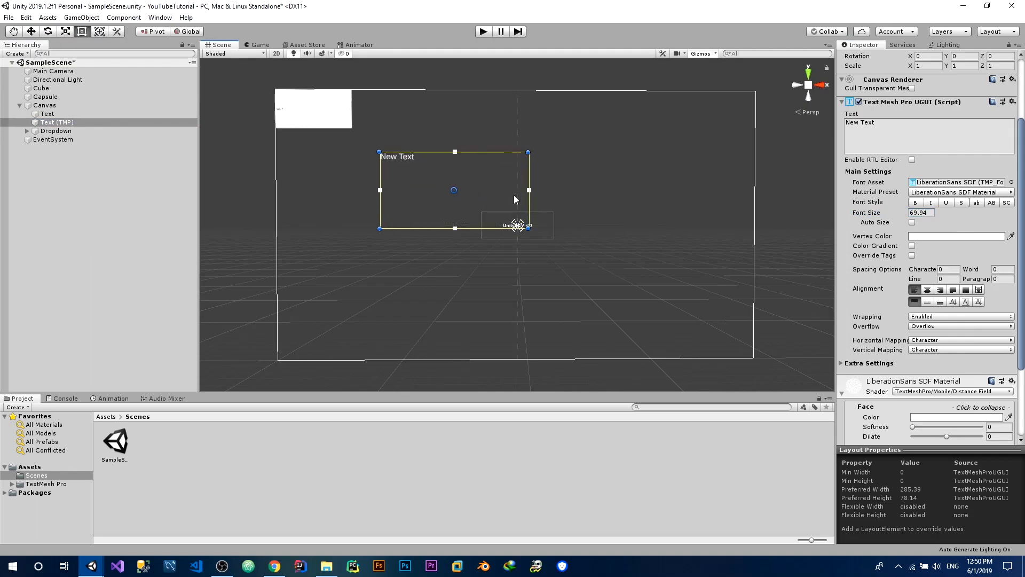
pyautogui.moveTo(529, 191); pyautogui.dragTo(672, 210)
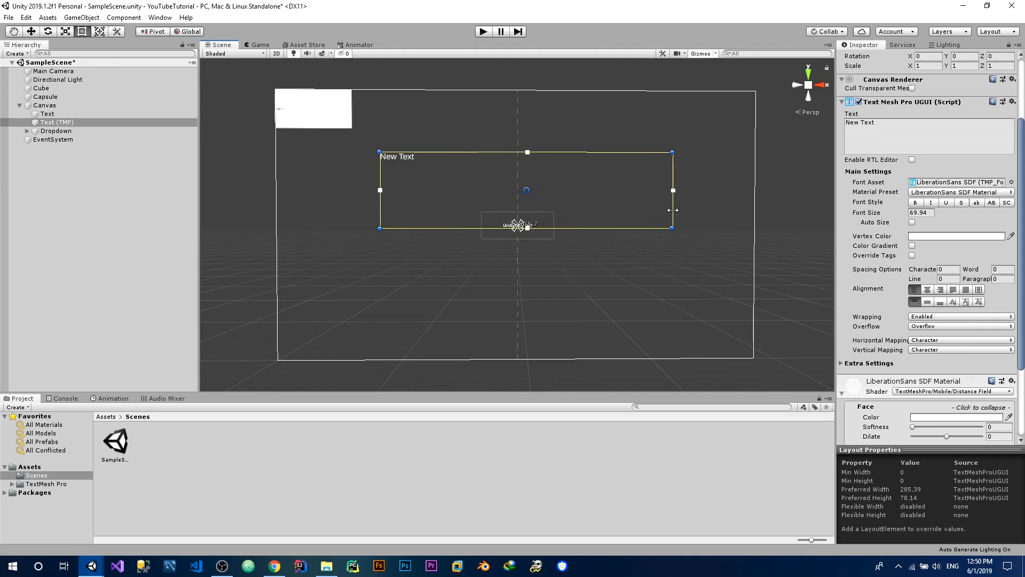
# Move the UnityDEV HD text down to about Y -174, just below the New Text box, and set its font size to 70
pyautogui.click(513, 232)
pyautogui.moveTo(510, 226); pyautogui.dragTo(509, 247)
pyautogui.click(934, 262)
pyautogui.write('500')
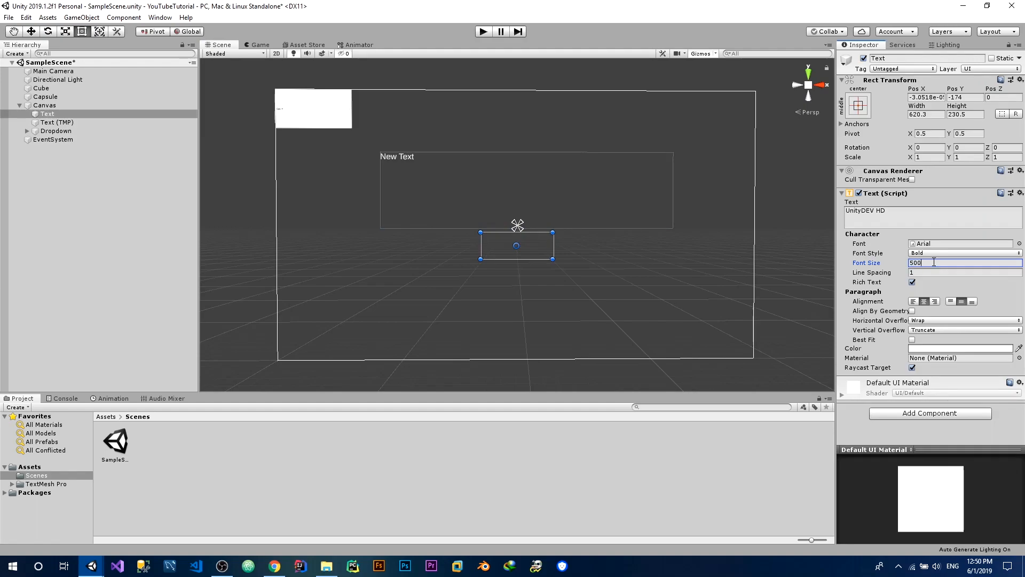
pyautogui.press('BackSpace')
pyautogui.press('BackSpace')
pyautogui.press('BackSpace')
pyautogui.write('70')
# Enlarge the UnityDEV HD text's box downward and to both sides, to about 2275 by 699
pyautogui.click(514, 262)
pyautogui.click(509, 243)
pyautogui.moveTo(518, 256); pyautogui.dragTo(517, 314)
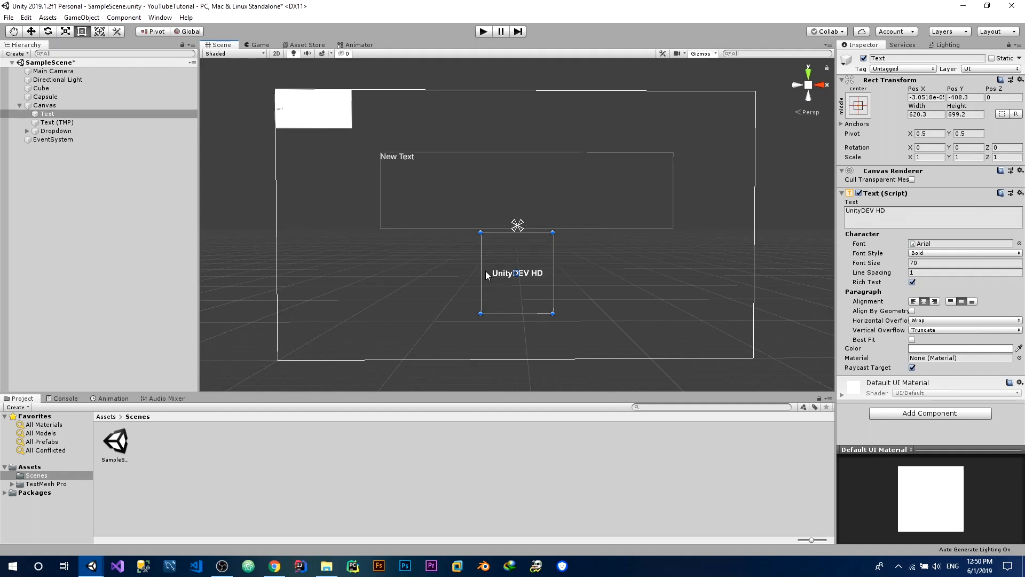
pyautogui.moveTo(486, 271); pyautogui.dragTo(385, 272)
pyautogui.moveTo(552, 271); pyautogui.dragTo(653, 271)
# Preview the UI layout in the Game view at 4K, Main (1920x1080), Standalone (1024x768) and 16:9
pyautogui.click(257, 45)
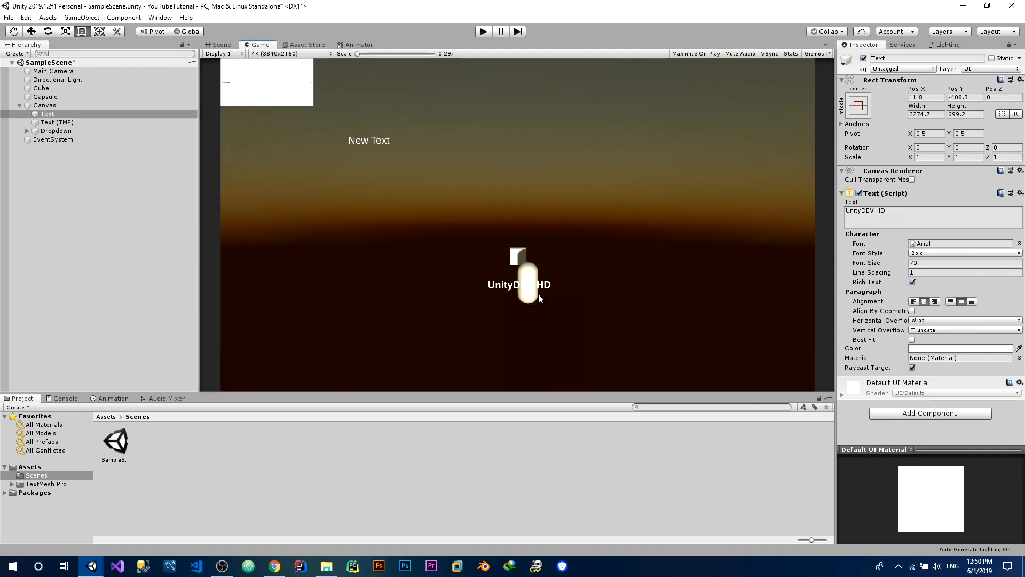
pyautogui.click(255, 54)
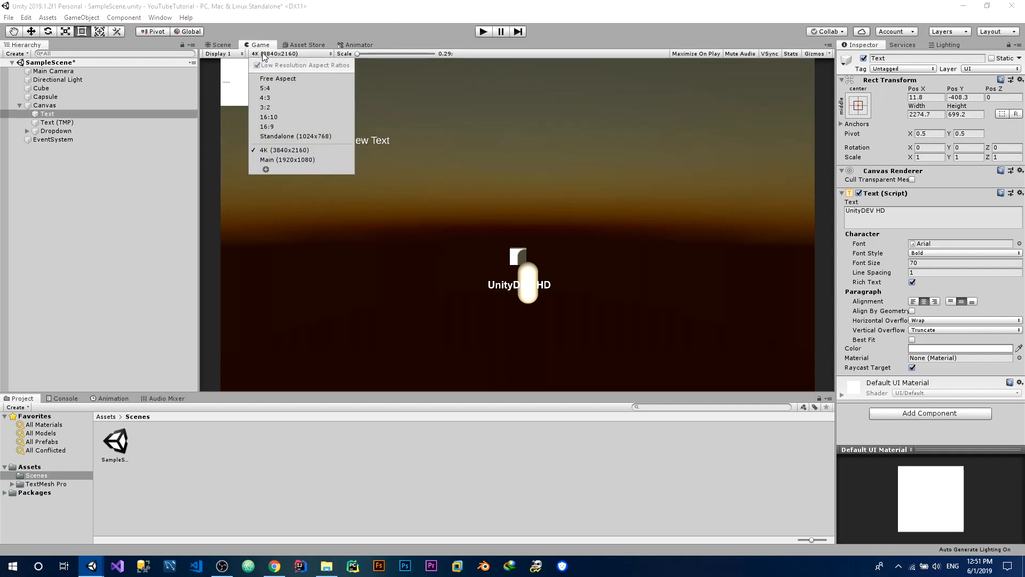
pyautogui.click(289, 159)
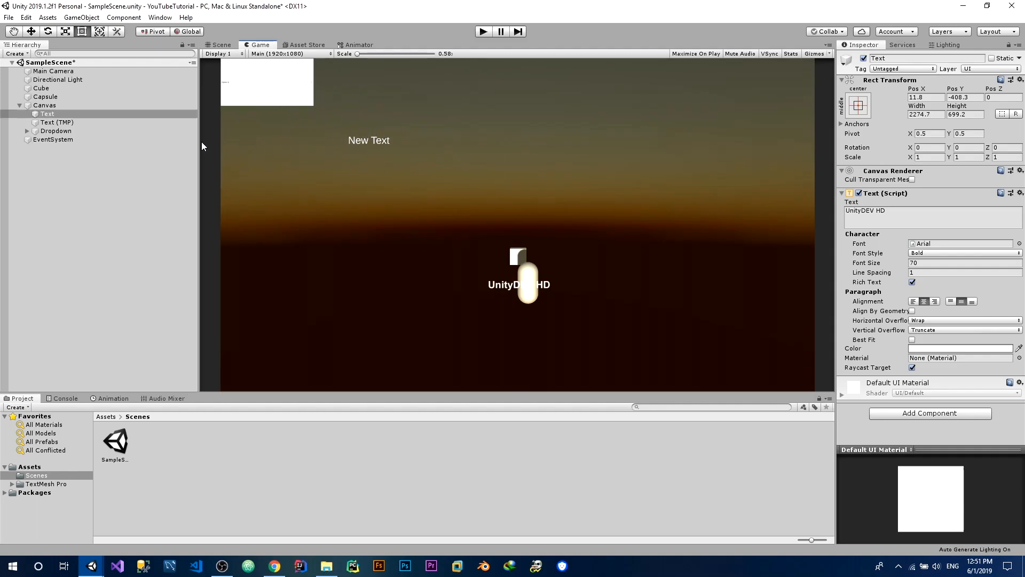
pyautogui.click(287, 55)
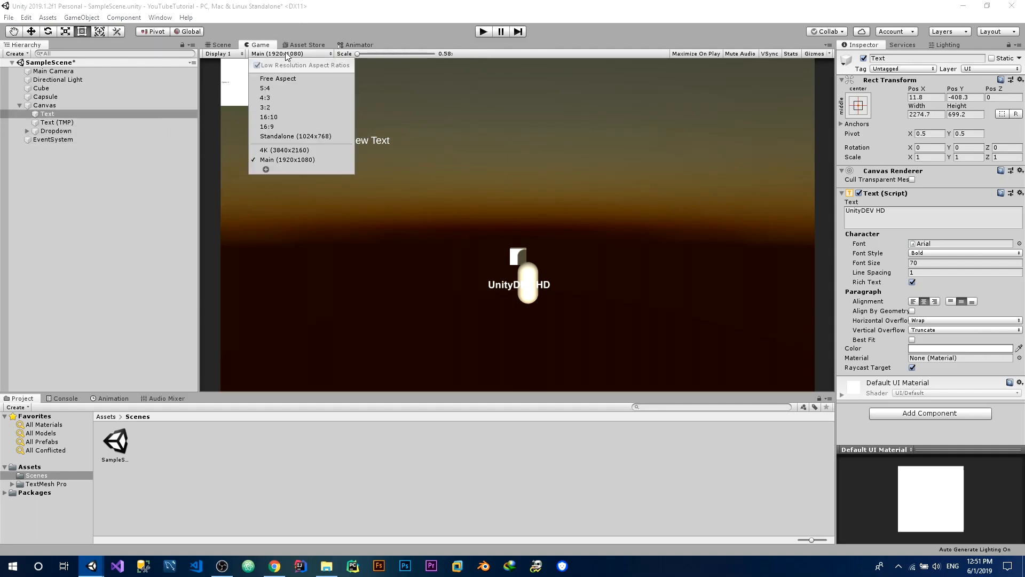
pyautogui.click(273, 137)
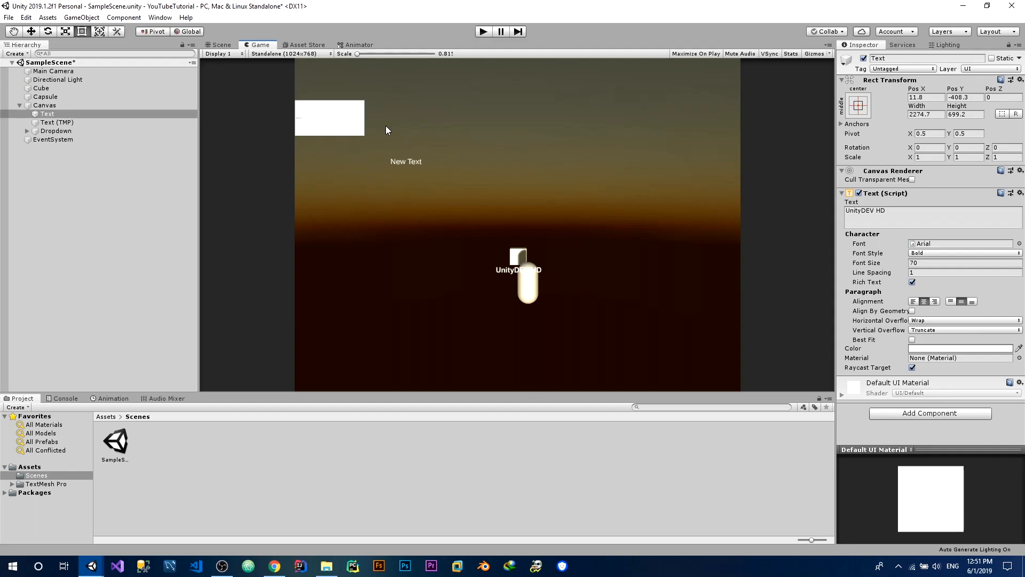
pyautogui.click(292, 55)
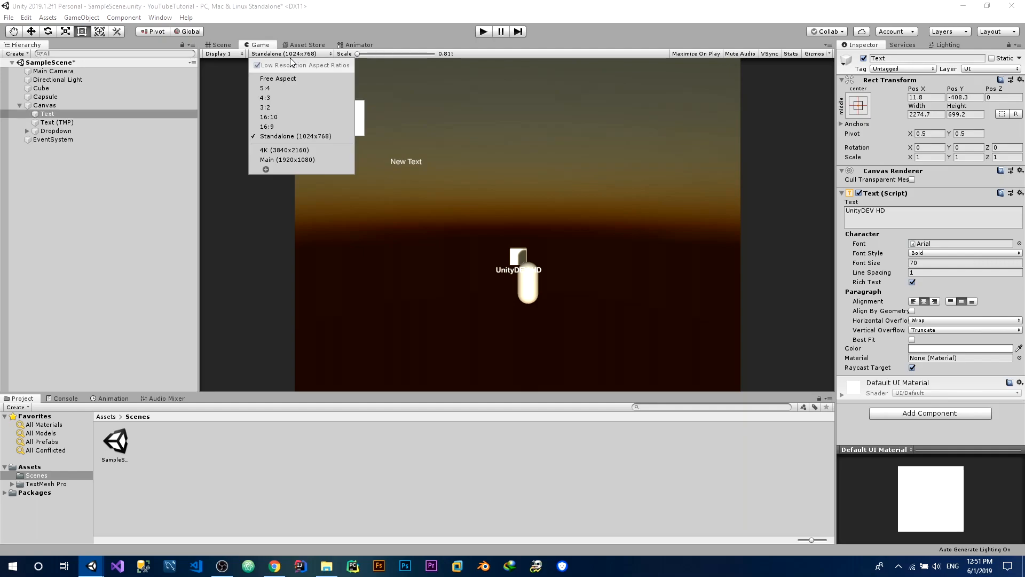
pyautogui.click(286, 125)
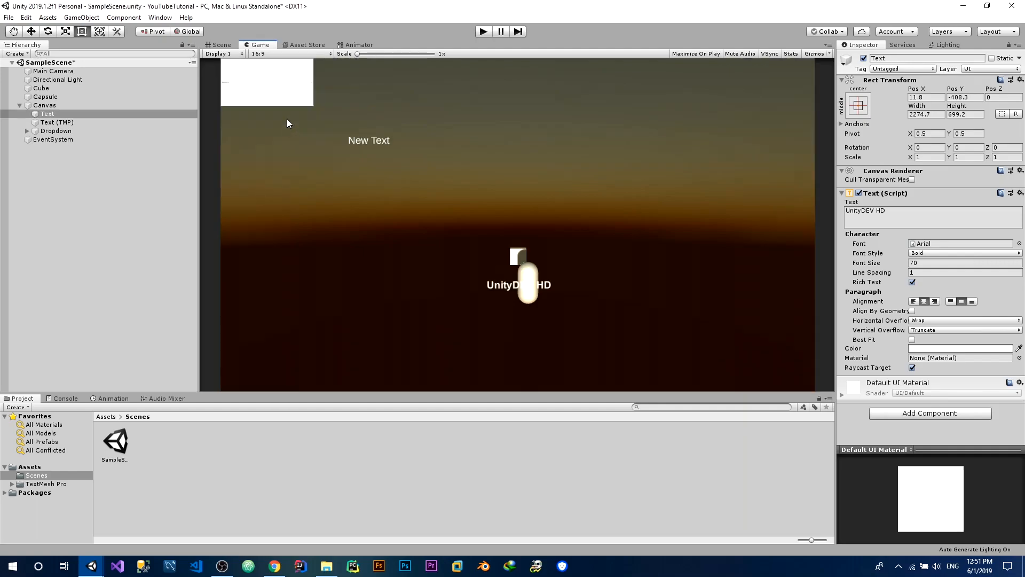
# Preview the UI layout in the Game view at 5:4, Free Aspect and 4K (3840x2160)
pyautogui.click(265, 56)
pyautogui.click(269, 87)
pyautogui.click(273, 54)
pyautogui.click(279, 76)
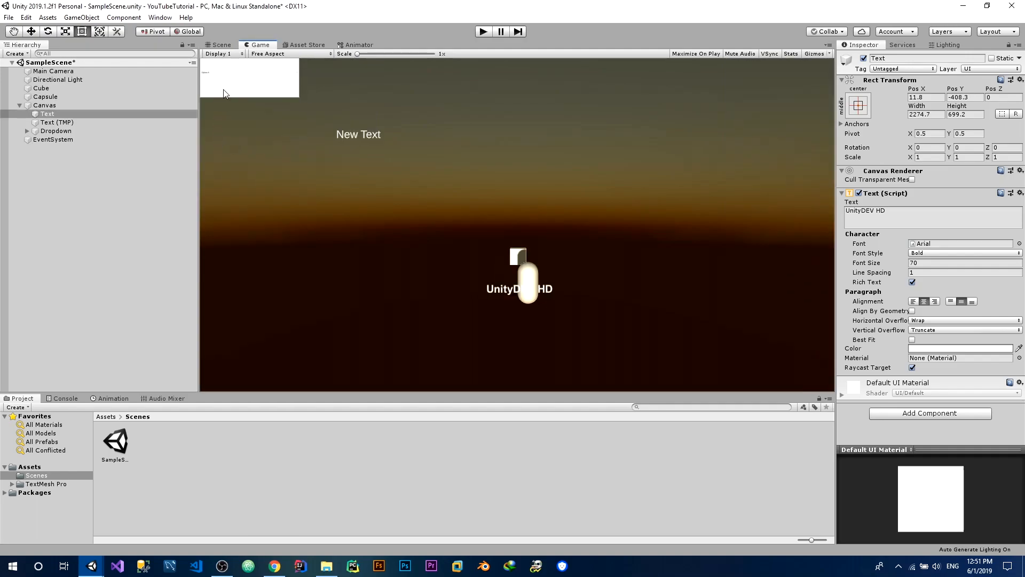
pyautogui.click(272, 54)
pyautogui.click(287, 150)
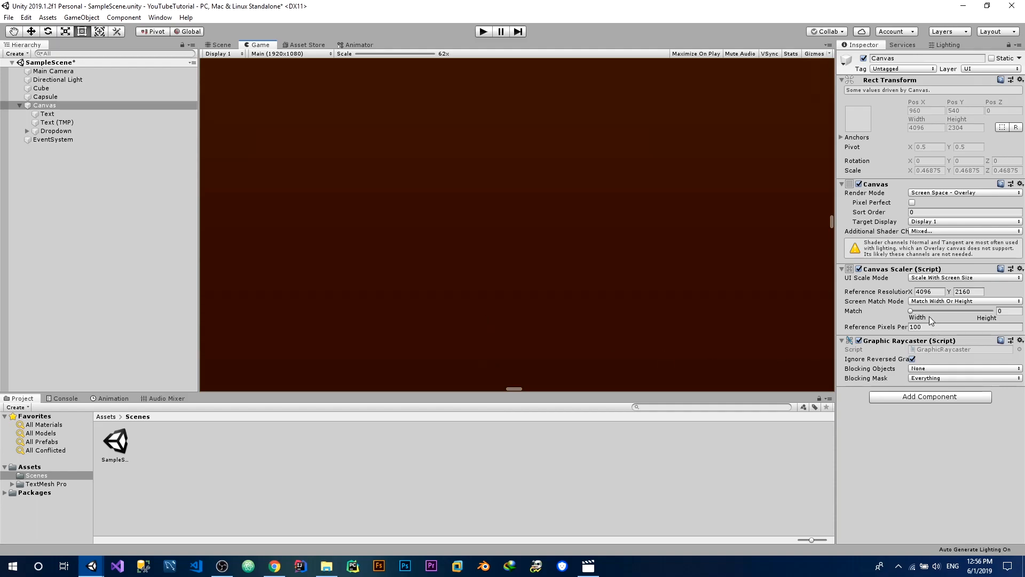
# Check the Canvas Scaler's reference resolution and preview the layout in the Game view at 4K (3840x2160)
pyautogui.click(925, 292)
pyautogui.press('Tab')
pyautogui.click(273, 53)
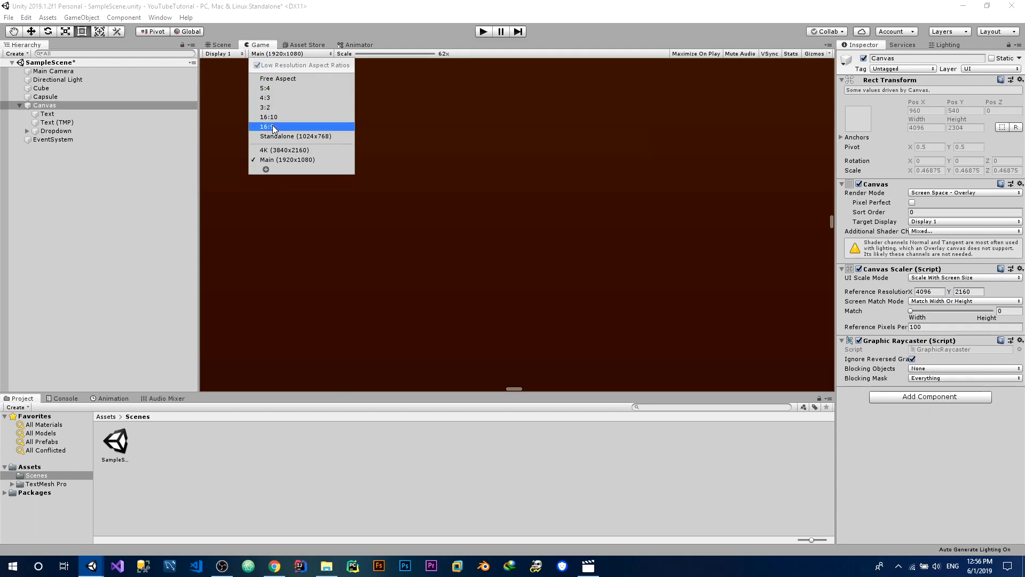
pyautogui.click(273, 154)
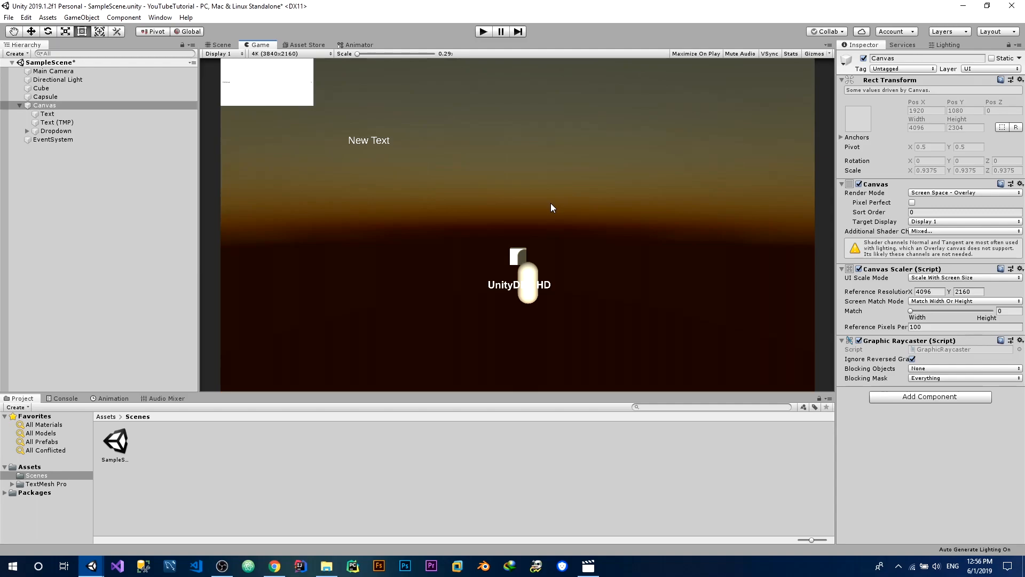
# Add a fixed-resolution Game view preset labelled "4K 4096" with size 4096x2160 and select it
pyautogui.click(944, 291)
pyautogui.click(289, 54)
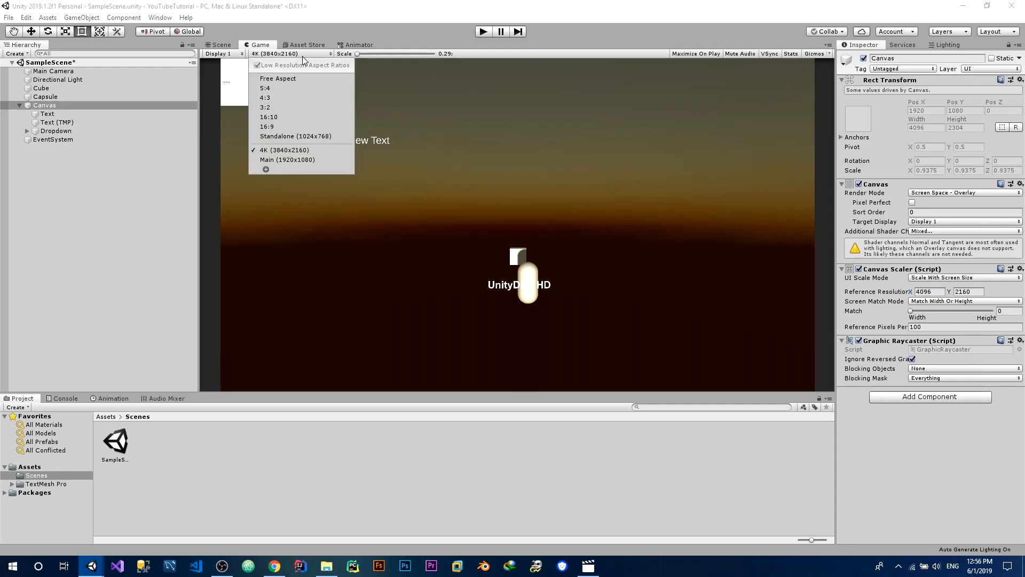
pyautogui.click(266, 171)
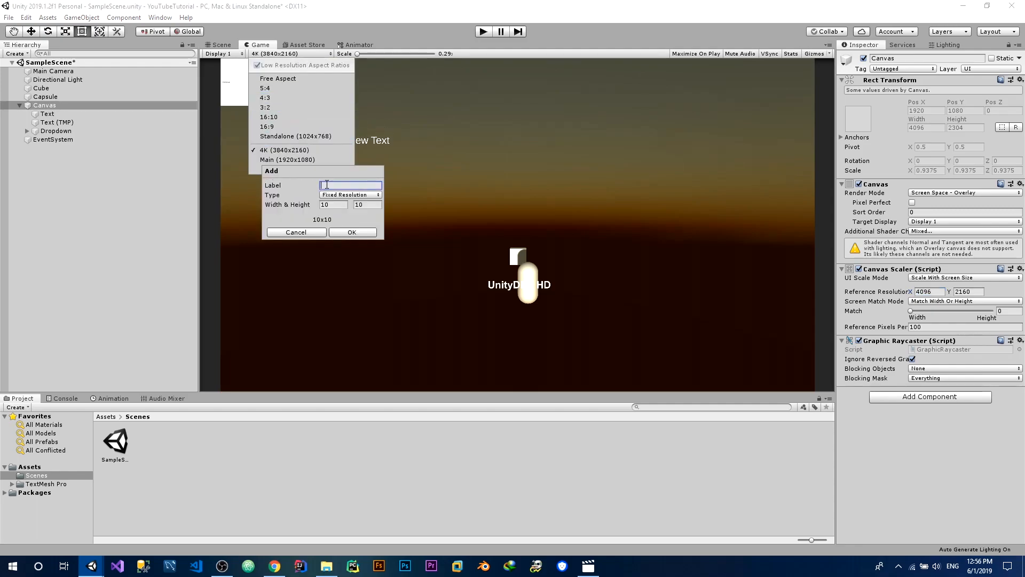
pyautogui.write('4K 4096')
pyautogui.click(332, 205)
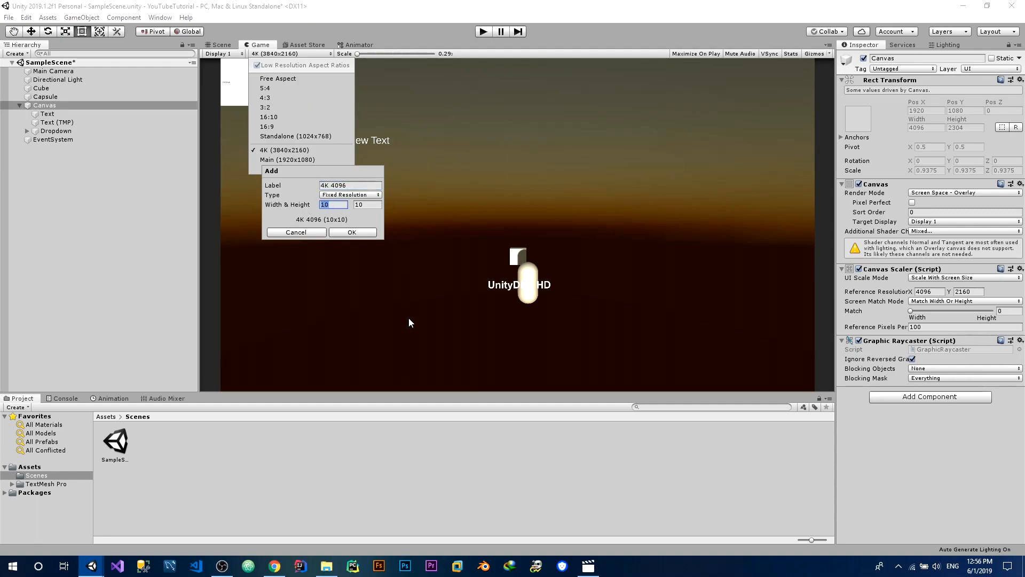
pyautogui.write('4096')
pyautogui.press('Tab')
pyautogui.write('2160')
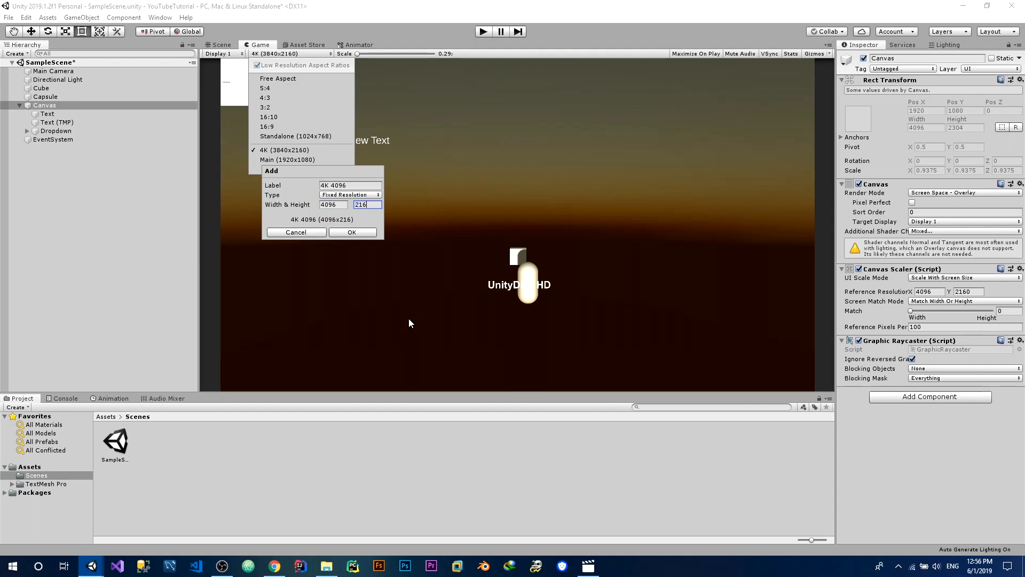
pyautogui.click(342, 232)
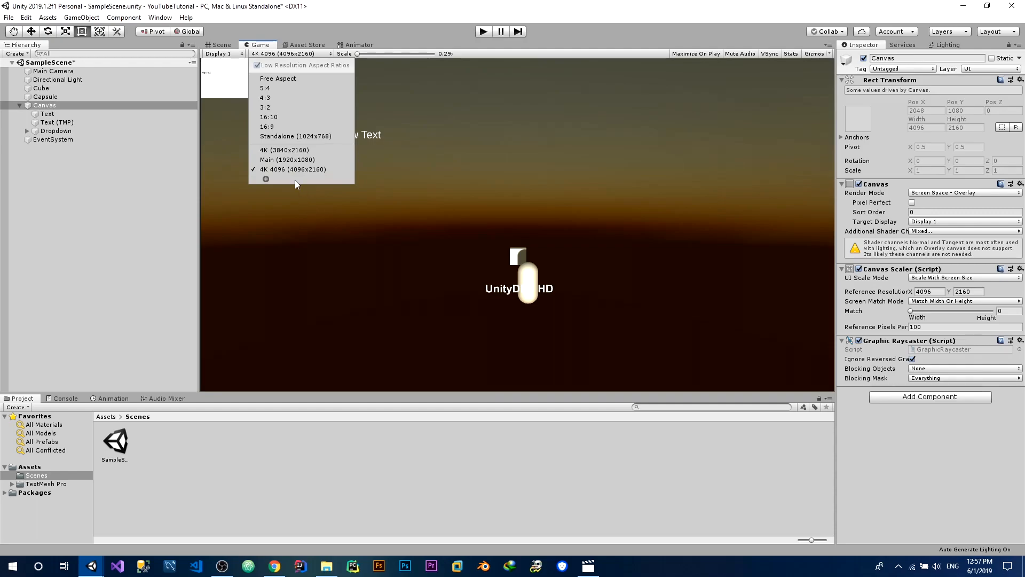
pyautogui.click(284, 169)
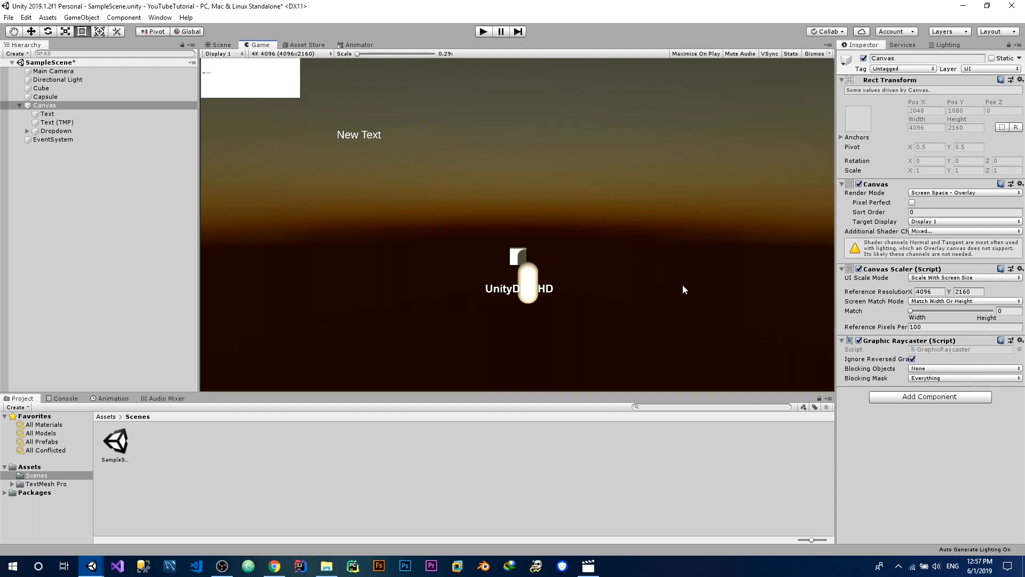
# Review the canvas's reference width and switch the Game view back to 4K (3840x2160) to compare the layout
pyautogui.click(931, 291)
pyautogui.click(291, 54)
pyautogui.click(281, 149)
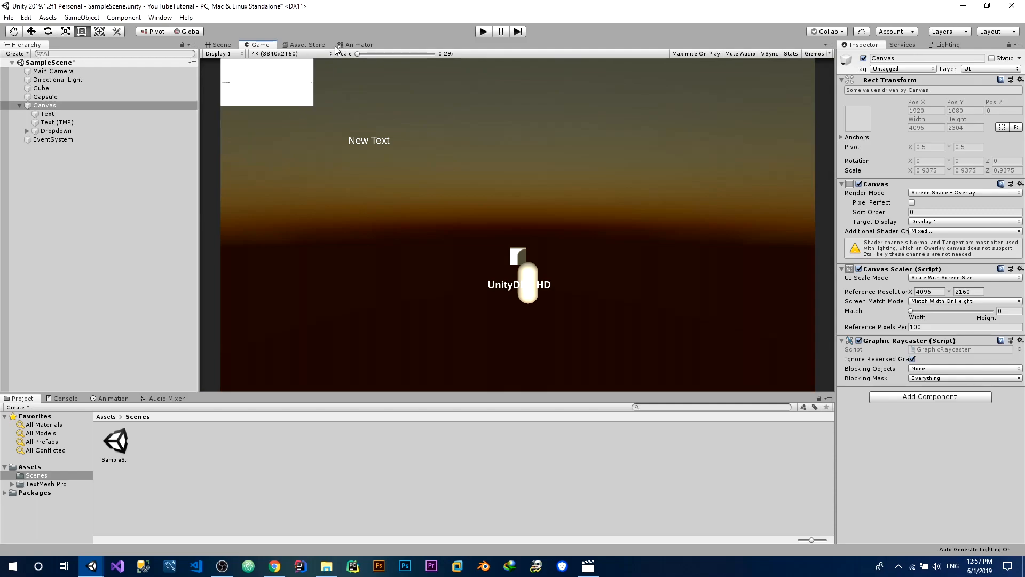
# Run the scene at 4K (3840x2160) and test the dropdown by opening it and picking an entry
pyautogui.click(483, 32)
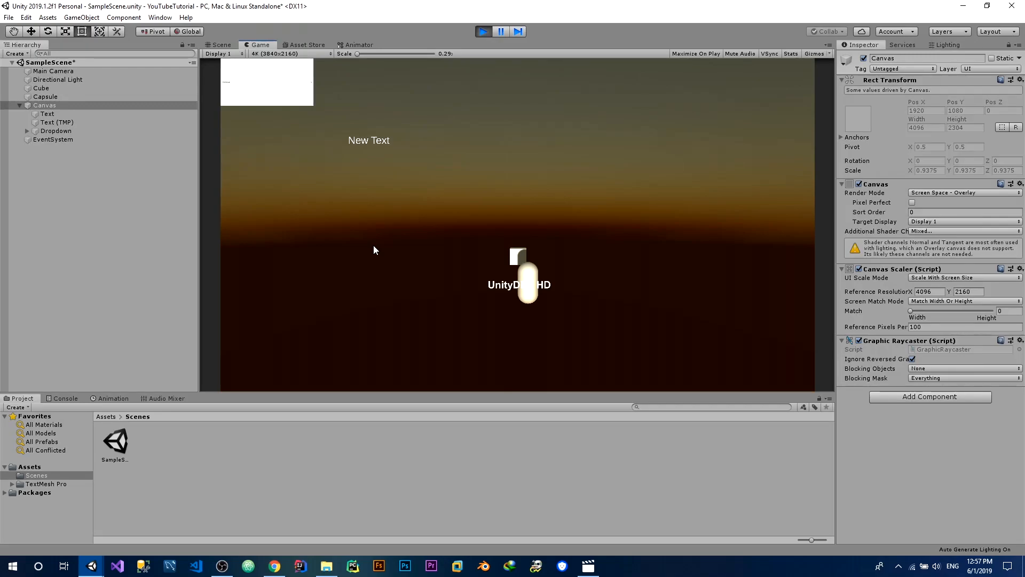
pyautogui.click(291, 98)
pyautogui.click(282, 72)
# Switch the running Game view to 4K 4096 (4096x2160), test the dropdown there, and stop the scene
pyautogui.click(285, 53)
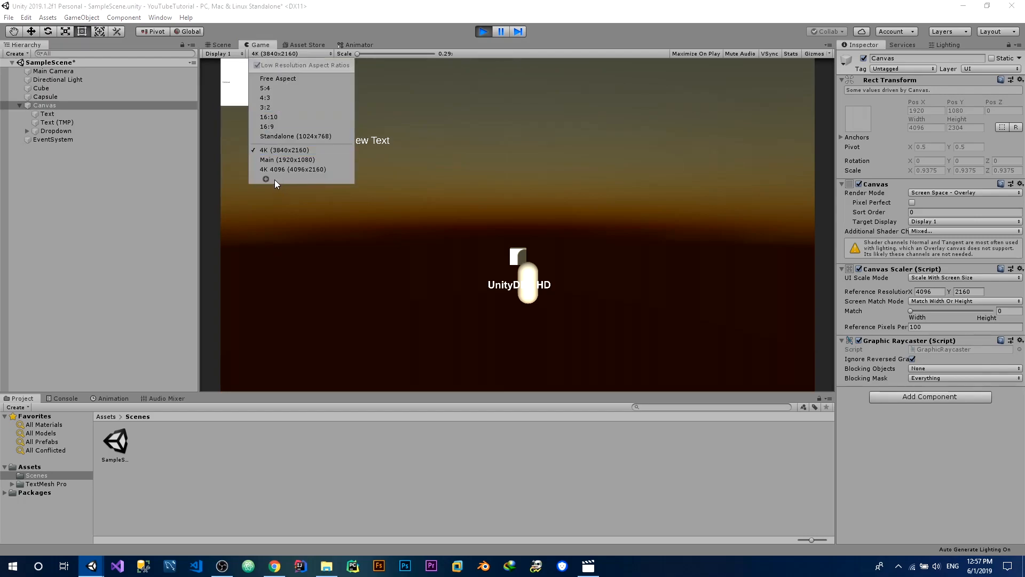
pyautogui.click(276, 170)
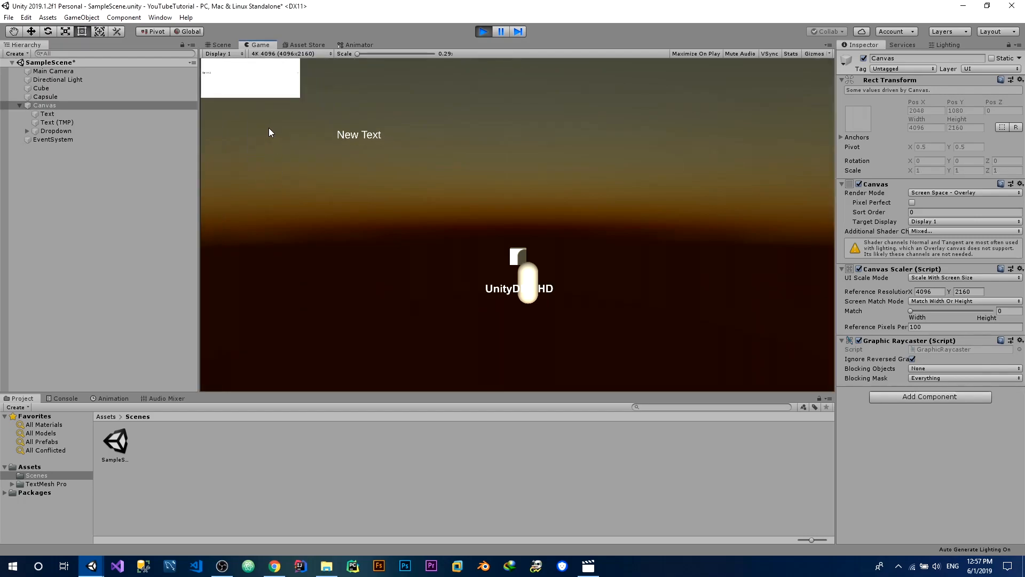
pyautogui.click(253, 75)
pyautogui.click(242, 123)
pyautogui.click(234, 97)
pyautogui.click(234, 114)
pyautogui.click(476, 33)
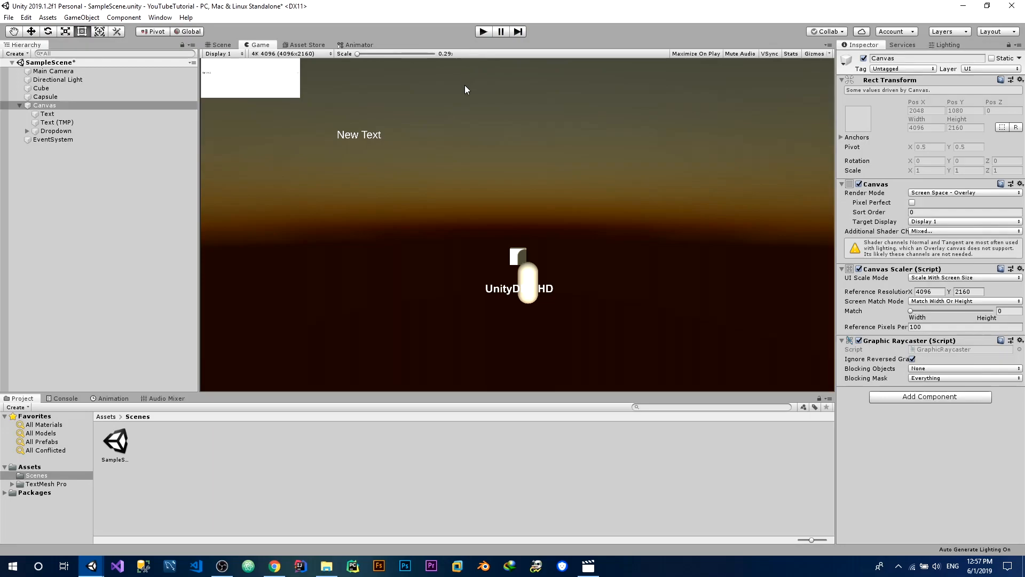